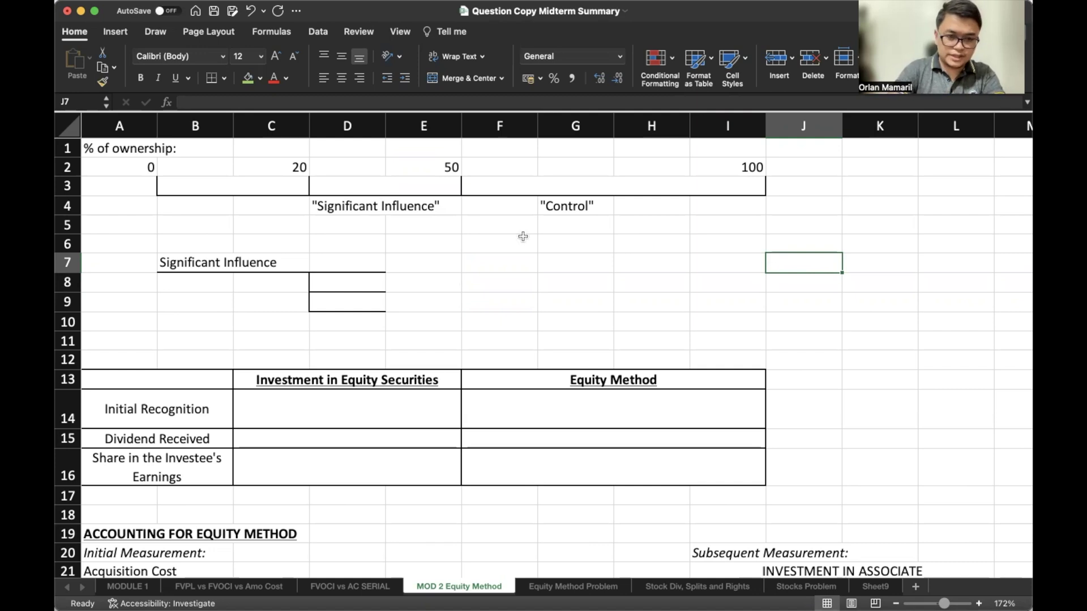
- Label the first two ownership ranges Fair Value/Cost and Equity Method
{"action": "left_click", "coordinate": [219, 187]}
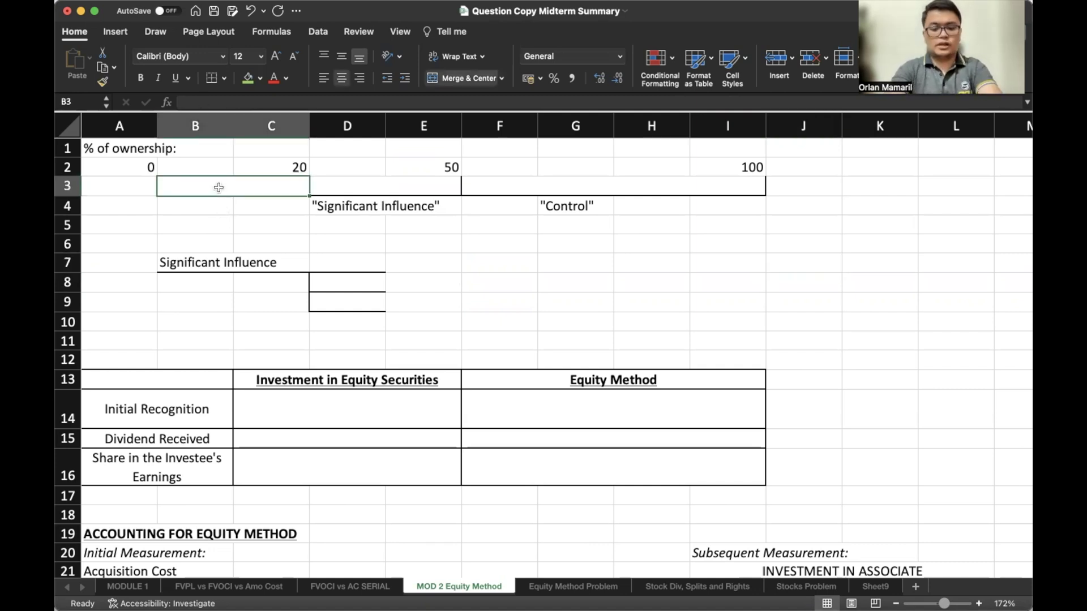
{"action": "type", "text": "Fair Vlaue"}
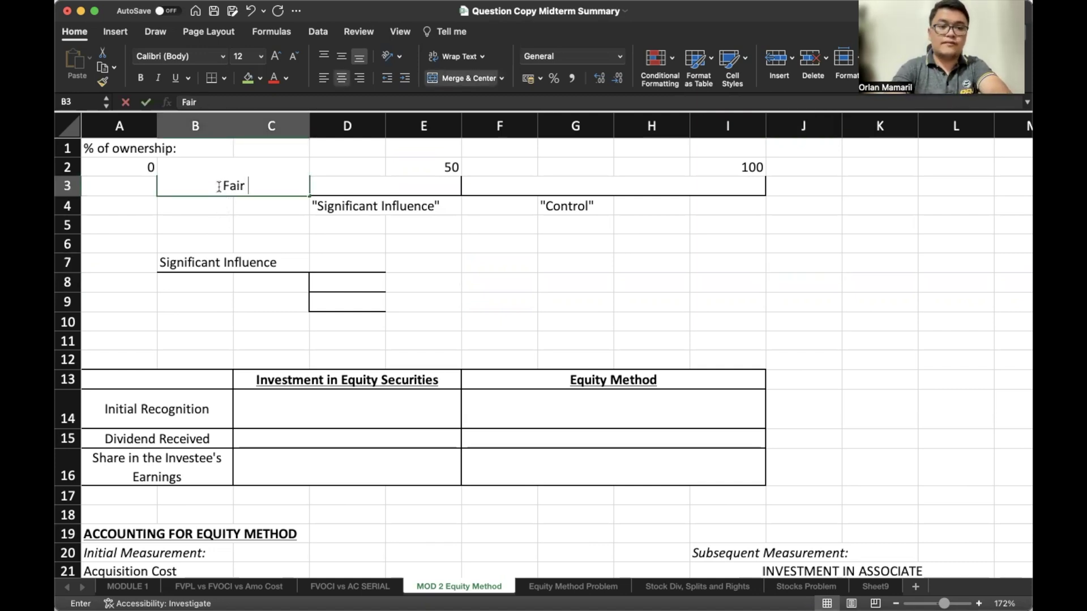
{"action": "key", "text": "BackSpace"}
{"action": "key", "text": "BackSpace"}
{"action": "key", "text": "BackSpace"}
{"action": "key", "text": "BackSpace"}
{"action": "type", "text": "alue/"}
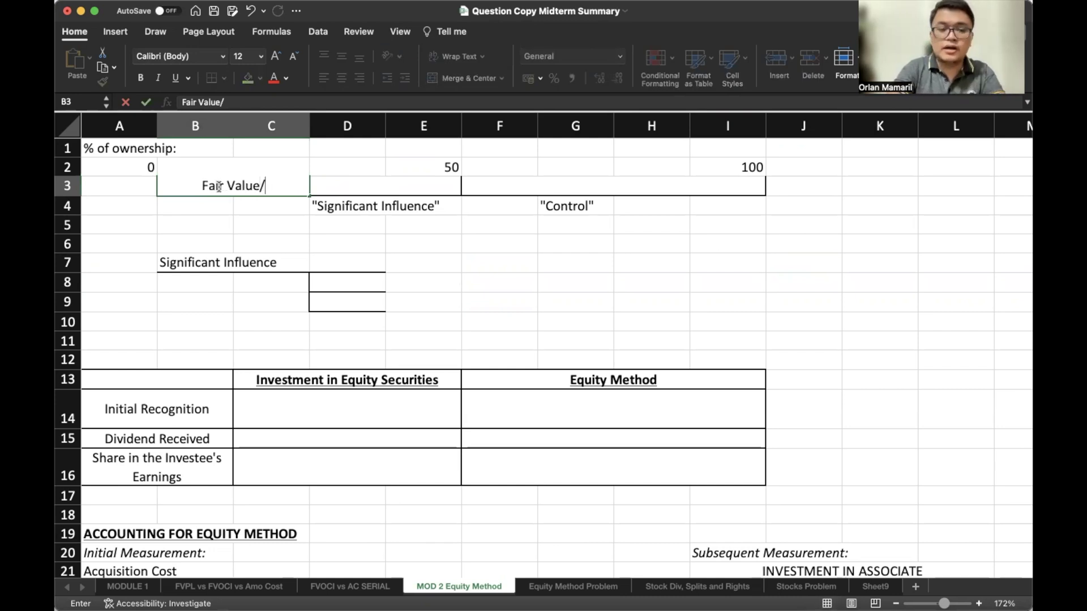
{"action": "type", "text": "Cost"}
{"action": "key", "text": "Tab"}
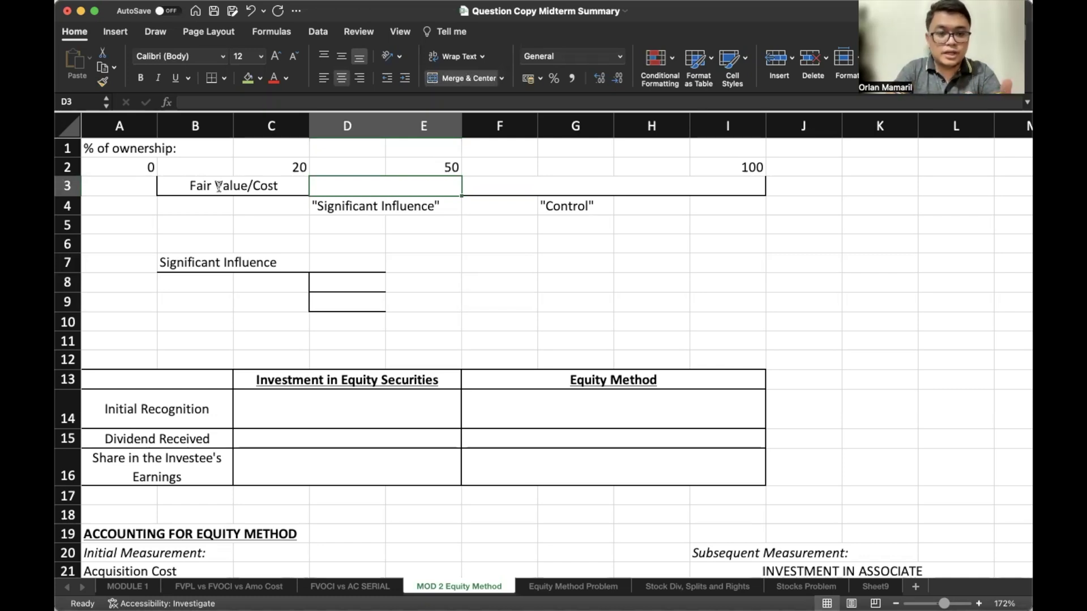
{"action": "type", "text": "Equity Method"}
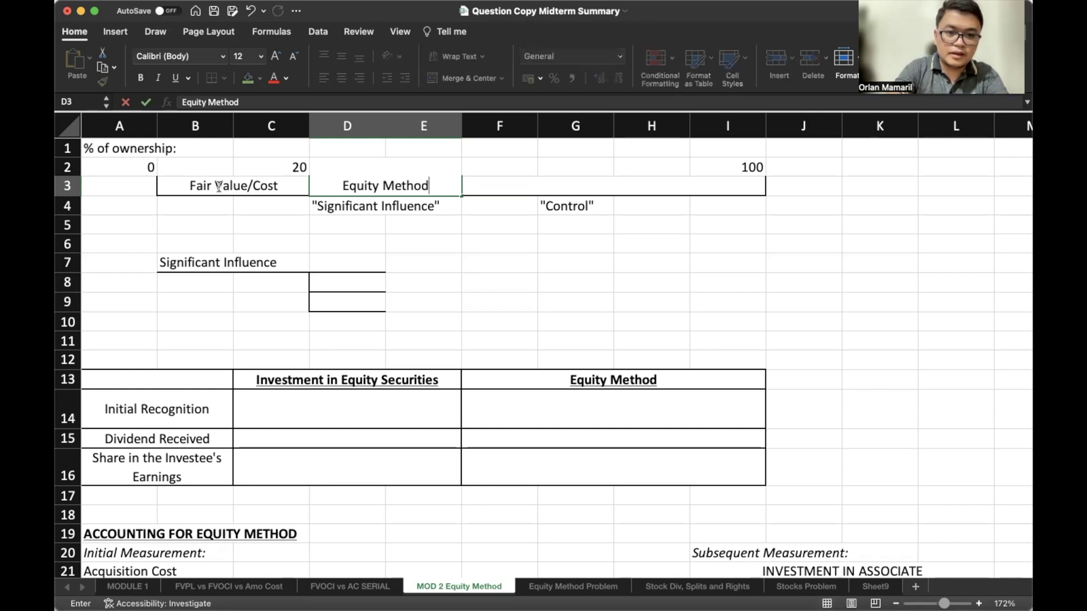
{"action": "key", "text": "Return"}
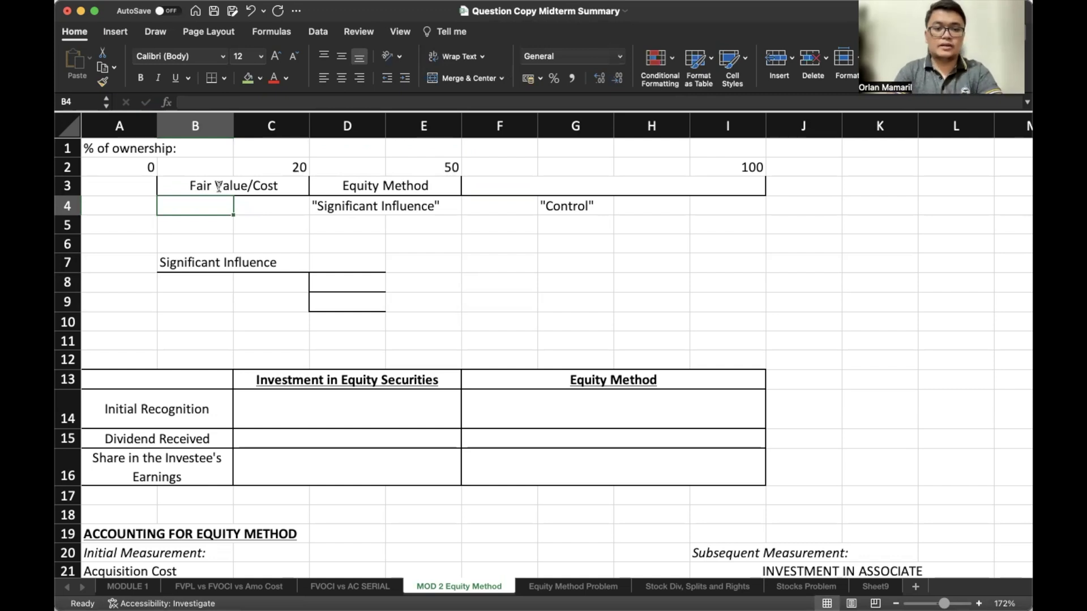
- Label the 50–100 control range Consolidation Method above the Control note
{"action": "key", "text": "Right"}
{"action": "key", "text": "Right"}
{"action": "key", "text": "Right"}
{"action": "key", "text": "Right"}
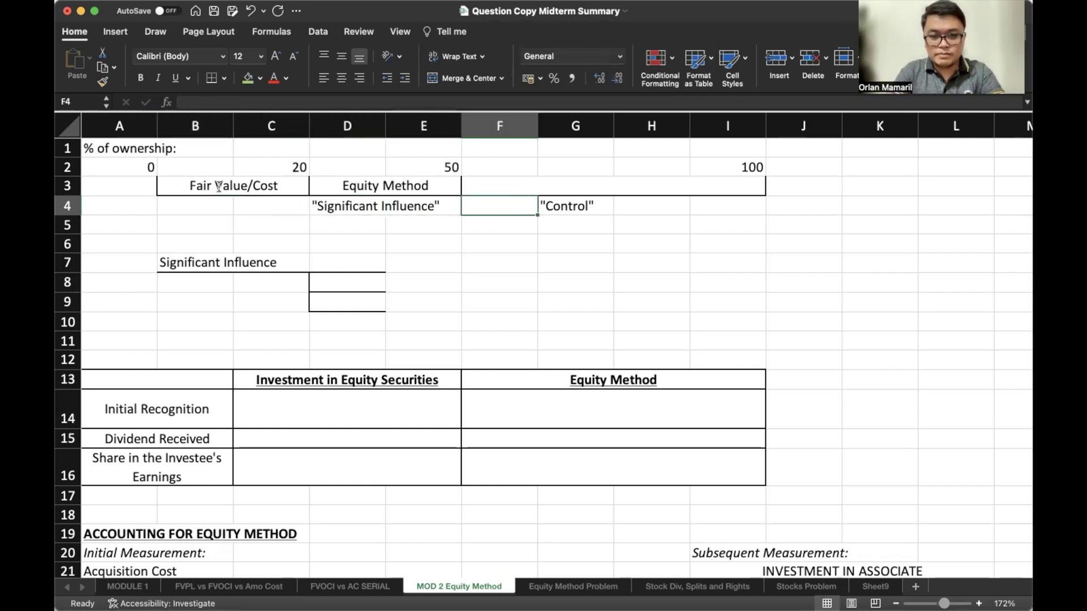
{"action": "key", "text": "Up"}
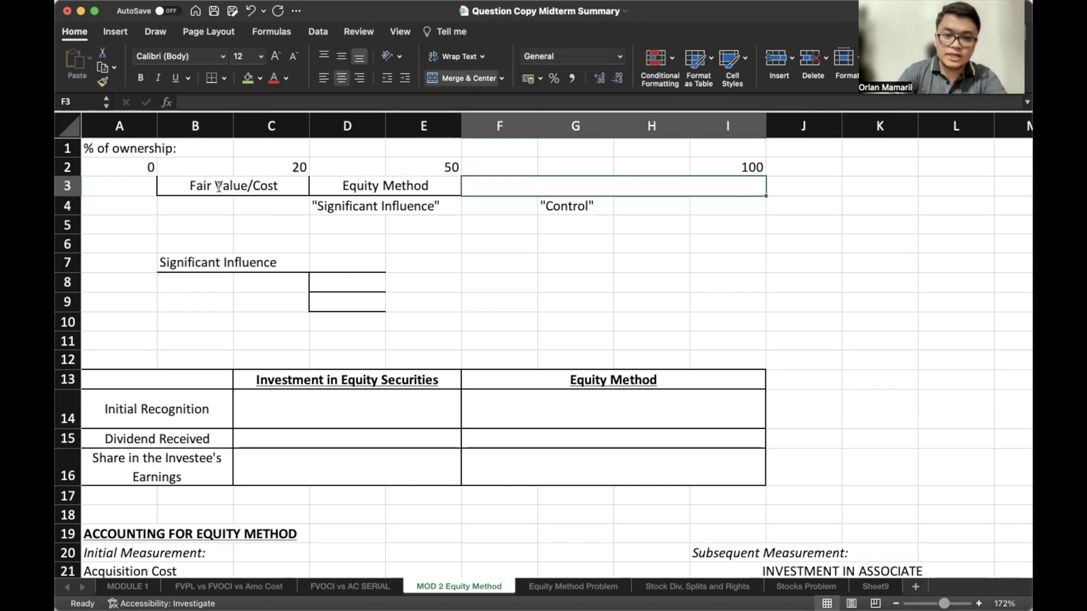
{"action": "type", "text": "Cons"}
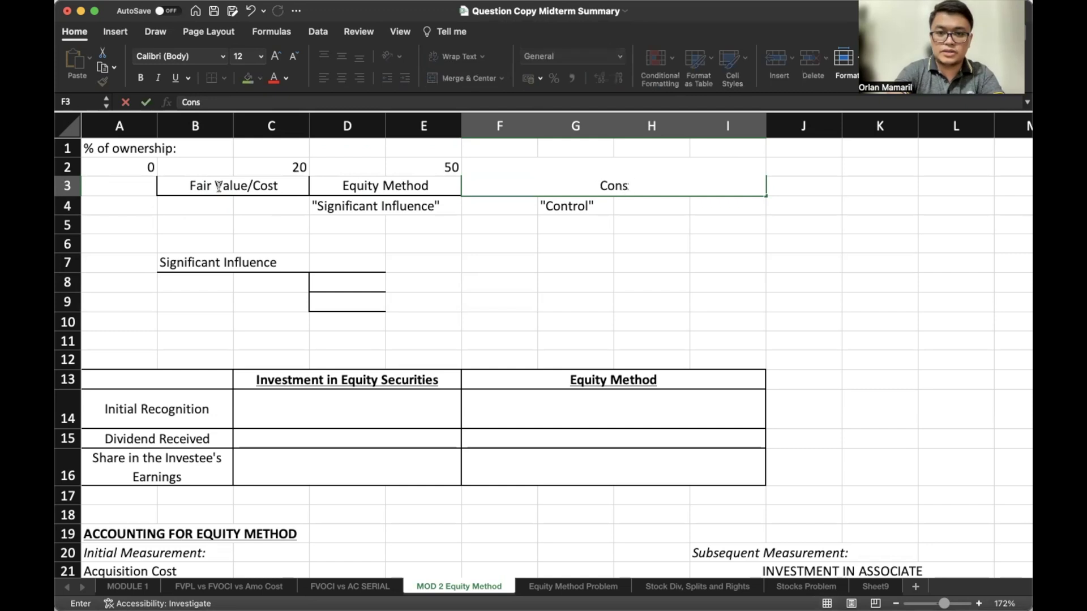
{"action": "type", "text": "olidation Method"}
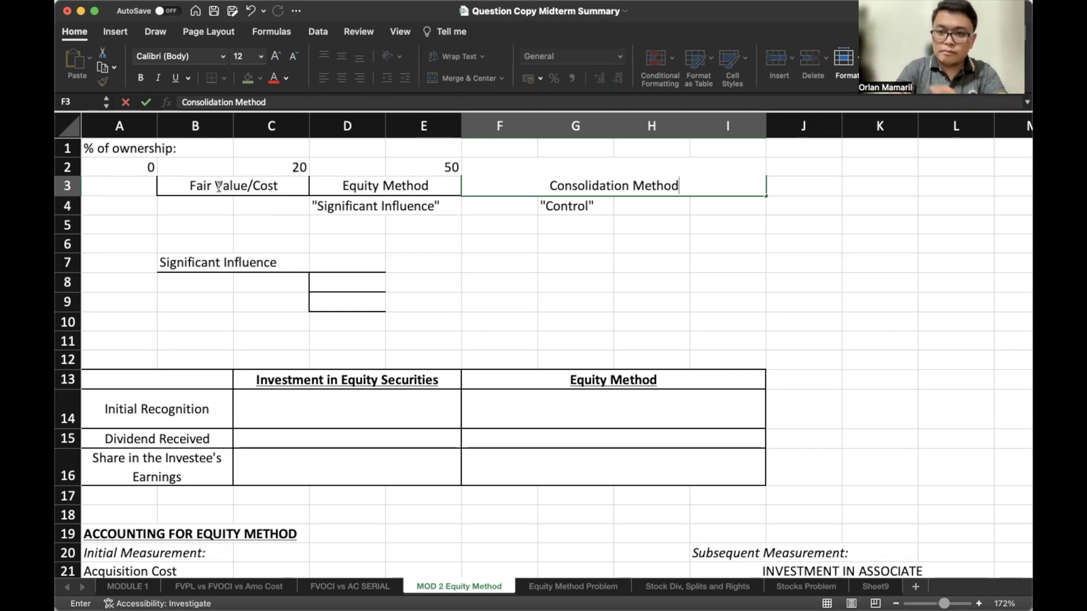
{"action": "key", "text": "Return"}
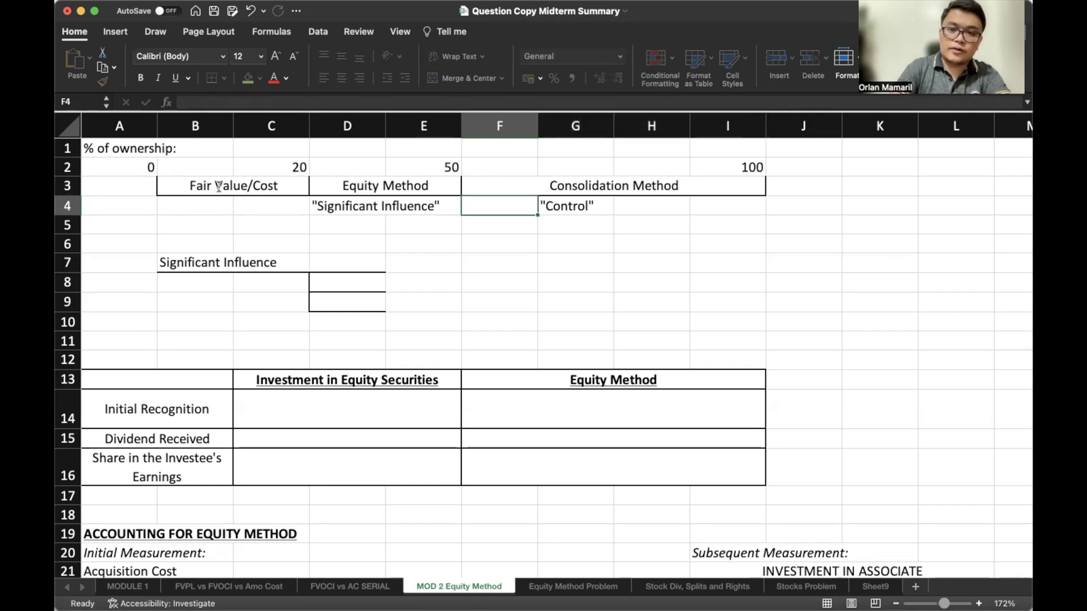
{"action": "key", "text": "Right"}
{"action": "key", "text": "Up"}
{"action": "key", "text": "Down"}
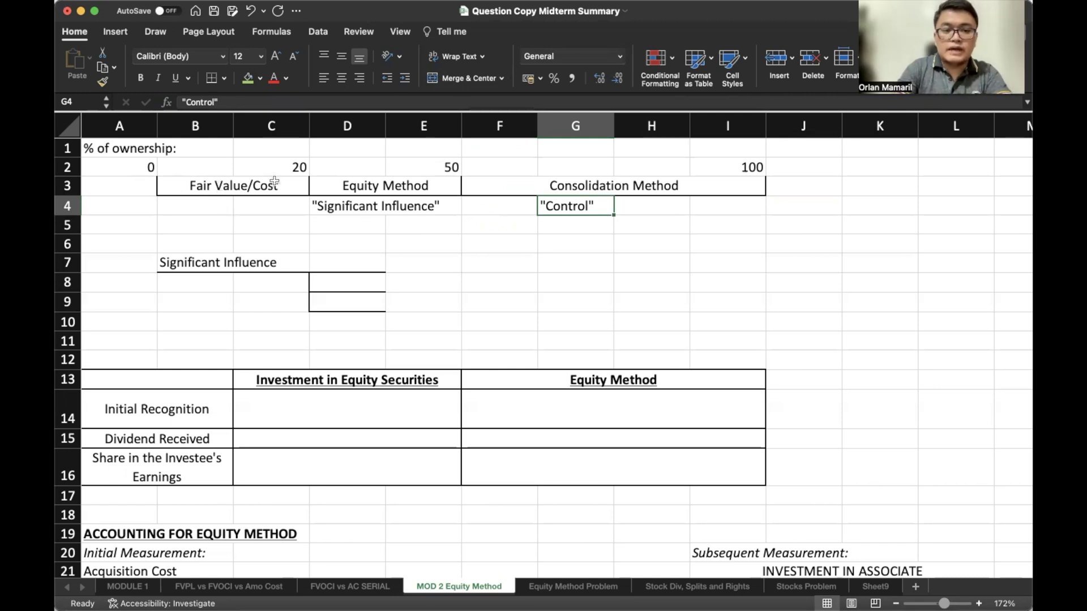
{"action": "left_click", "coordinate": [312, 171]}
{"action": "left_click", "coordinate": [271, 165]}
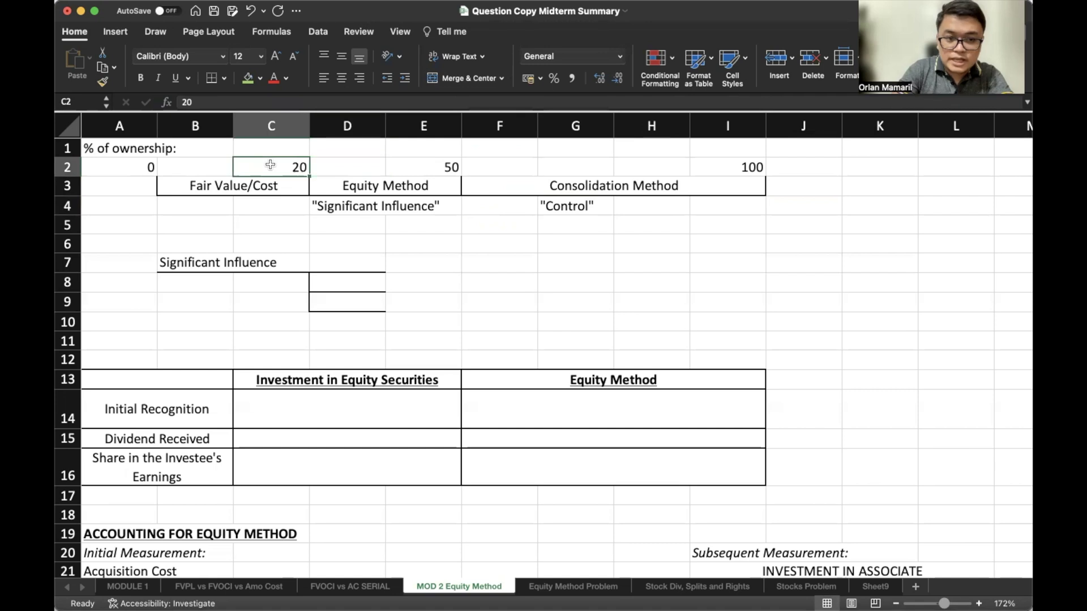
{"action": "left_click_drag", "start_coordinate": [200, 172], "coordinate": [408, 182]}
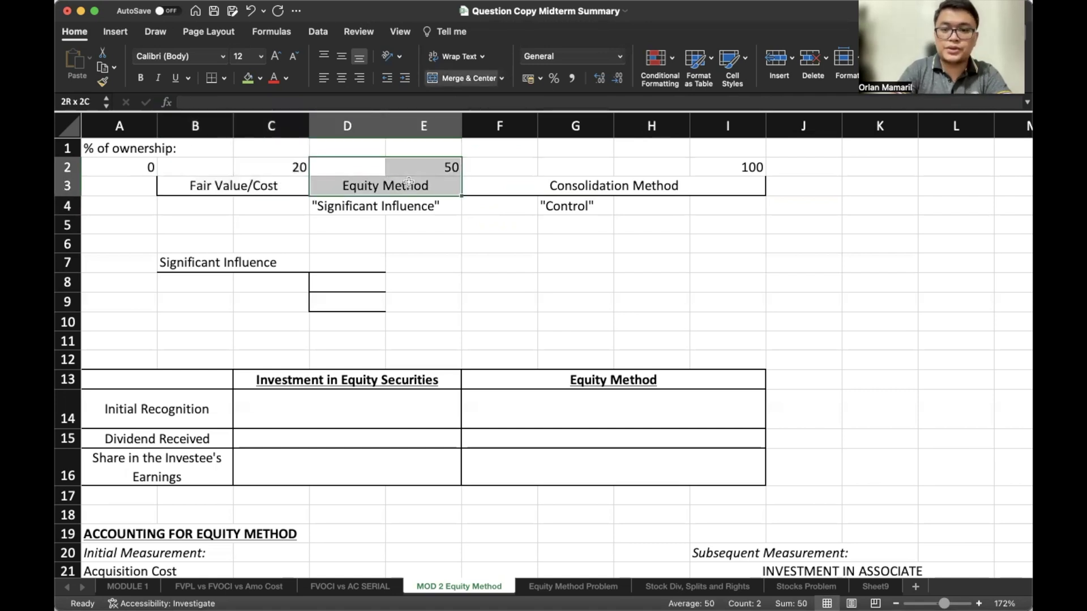
{"action": "left_click_drag", "start_coordinate": [492, 168], "coordinate": [728, 182]}
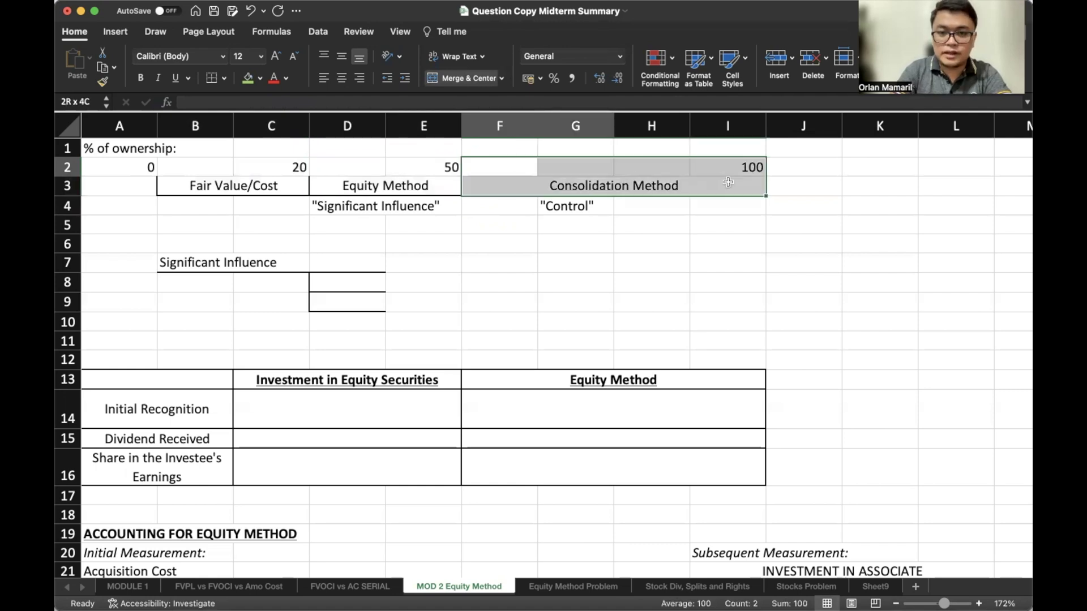
{"action": "left_click", "coordinate": [661, 297]}
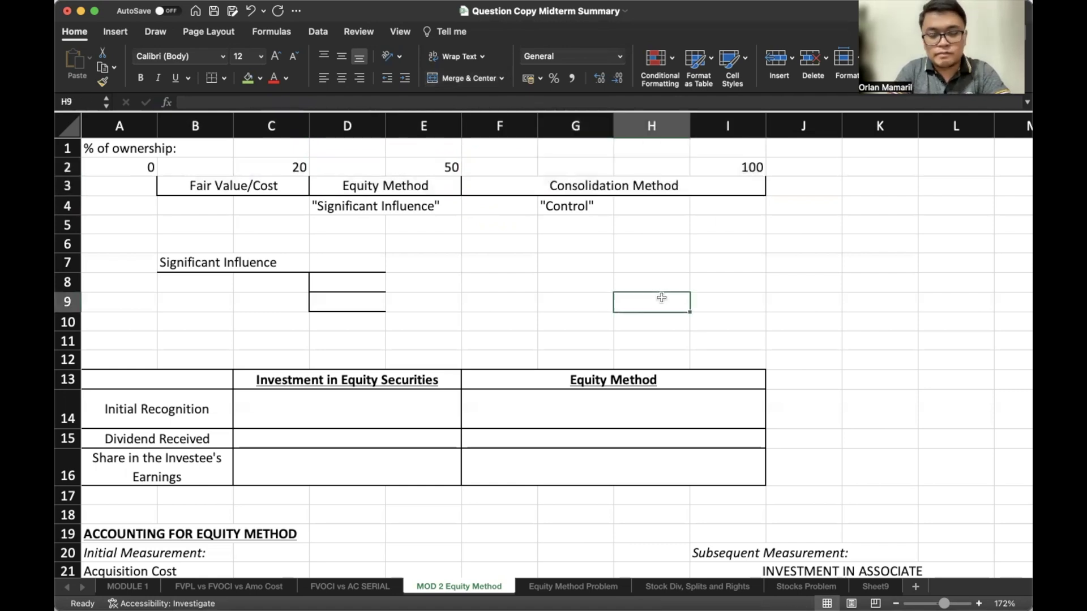
{"action": "left_click", "coordinate": [450, 262]}
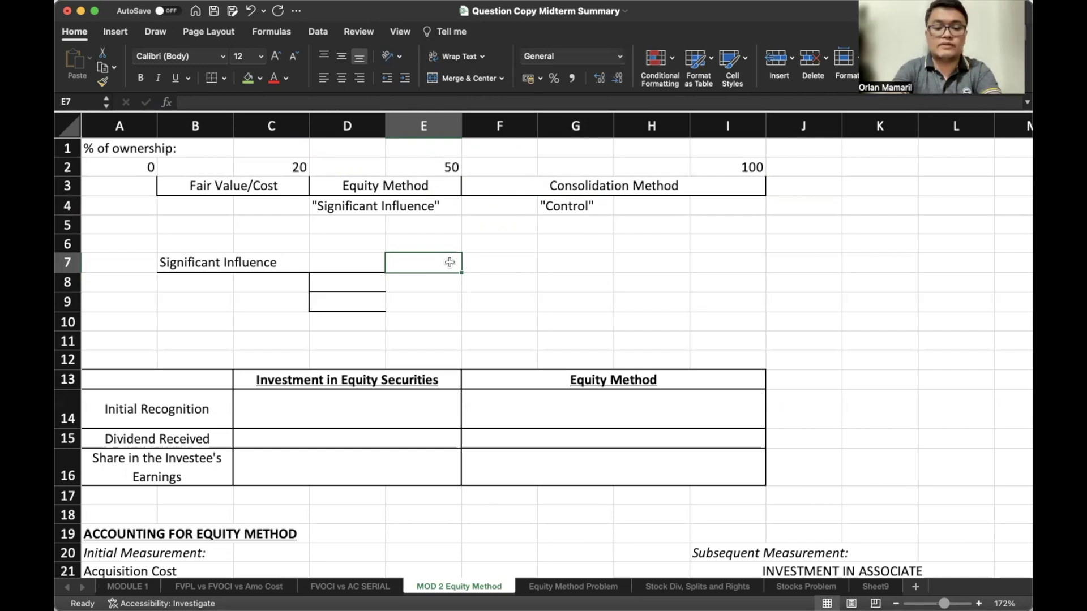
- Enter 20% - 50% Common Shares Ownership, Largest Shareholder and Majority of the Board in E7:E9
{"action": "type", "text": "20%"}
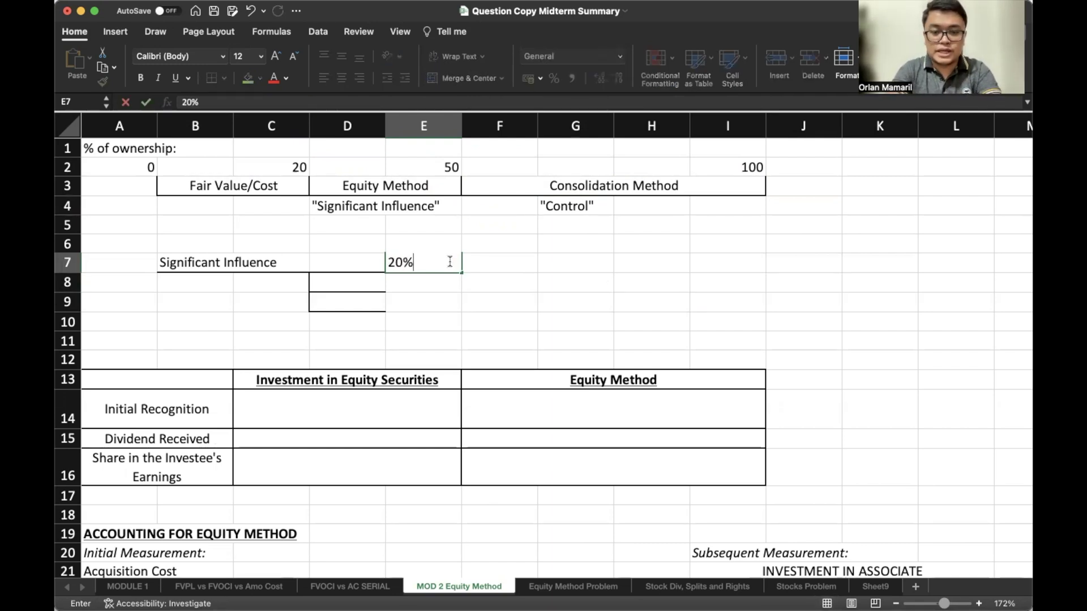
{"action": "type", "text": " - 50% Common Shares Ownerships"}
{"action": "key", "text": "BackSpace"}
{"action": "key", "text": "Return"}
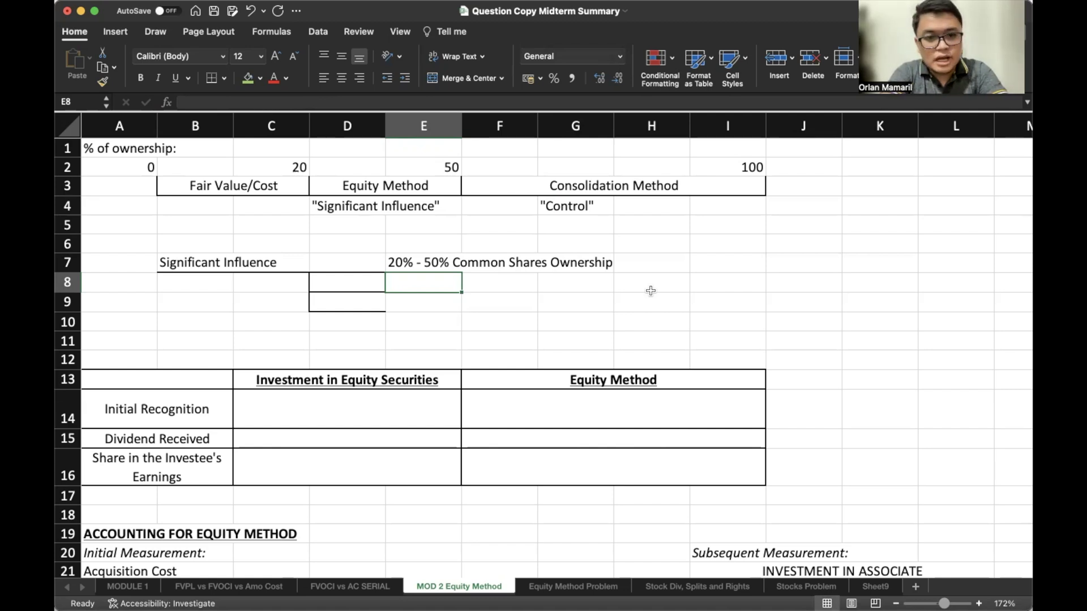
{"action": "type", "text": "L"}
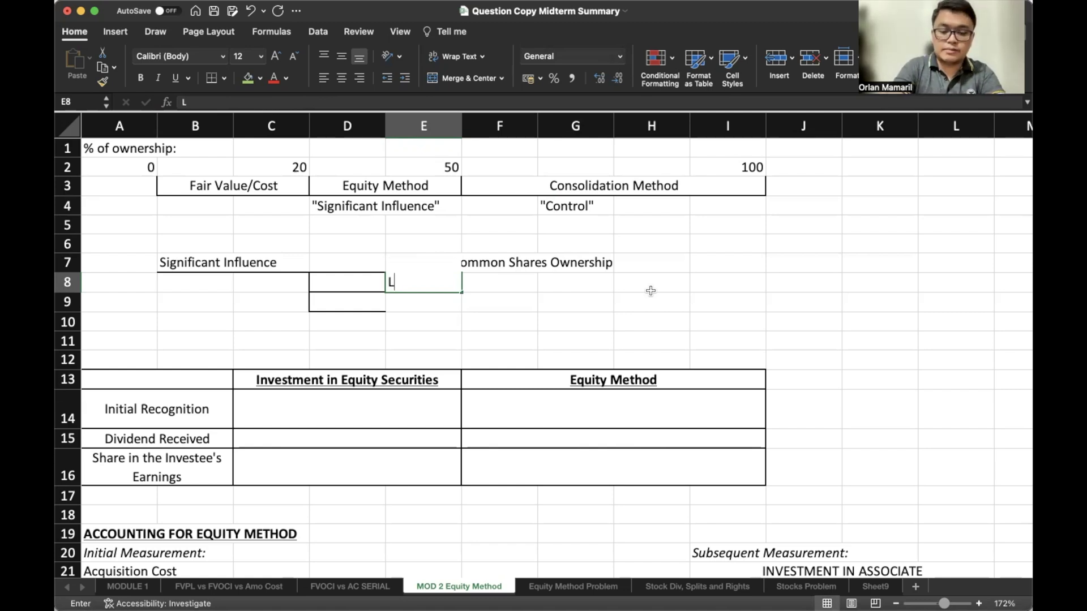
{"action": "type", "text": "argest Shareholder"}
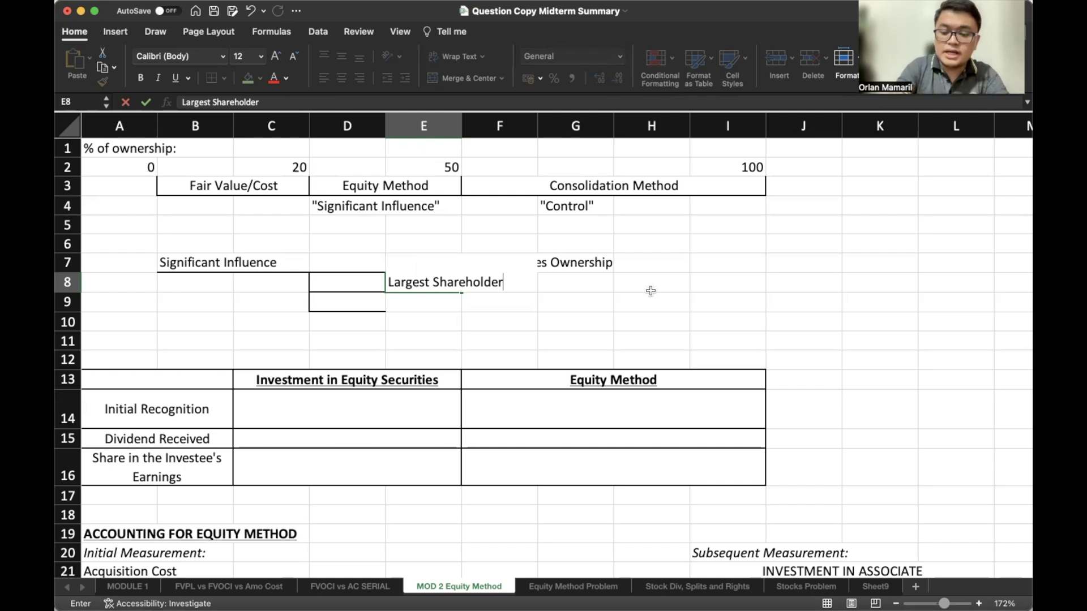
{"action": "key", "text": "Return"}
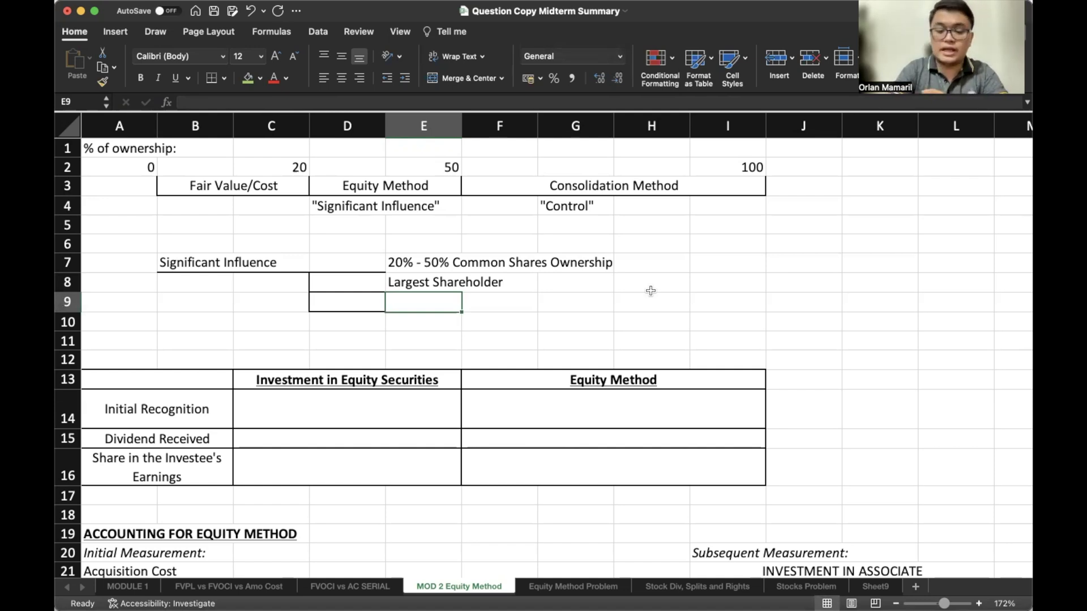
{"action": "type", "text": "Majority of "}
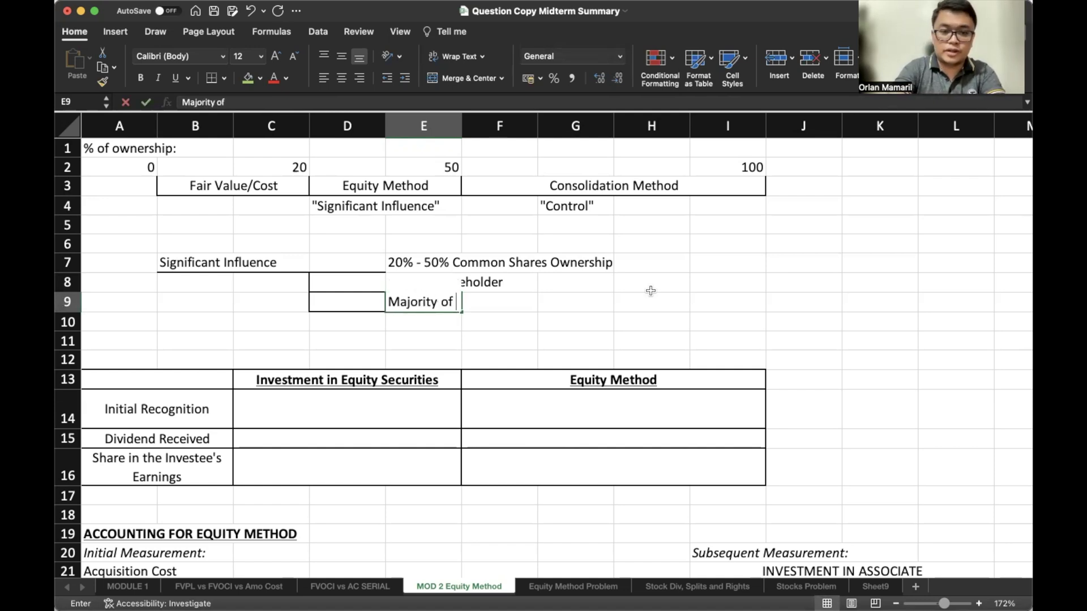
{"action": "type", "text": "the Board"}
{"action": "key", "text": "Return"}
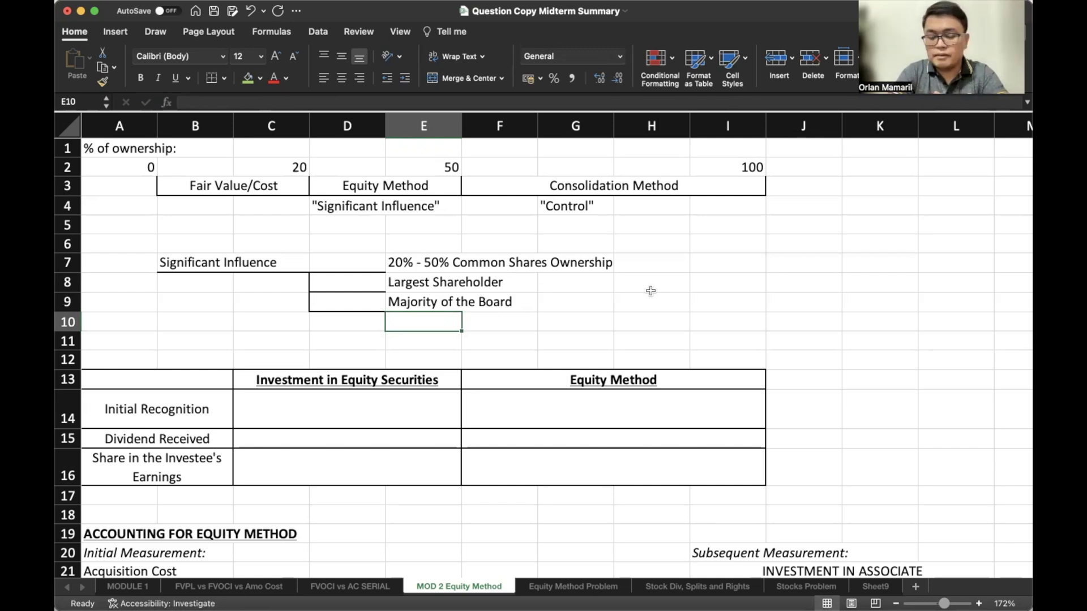
{"action": "left_click", "coordinate": [415, 411]}
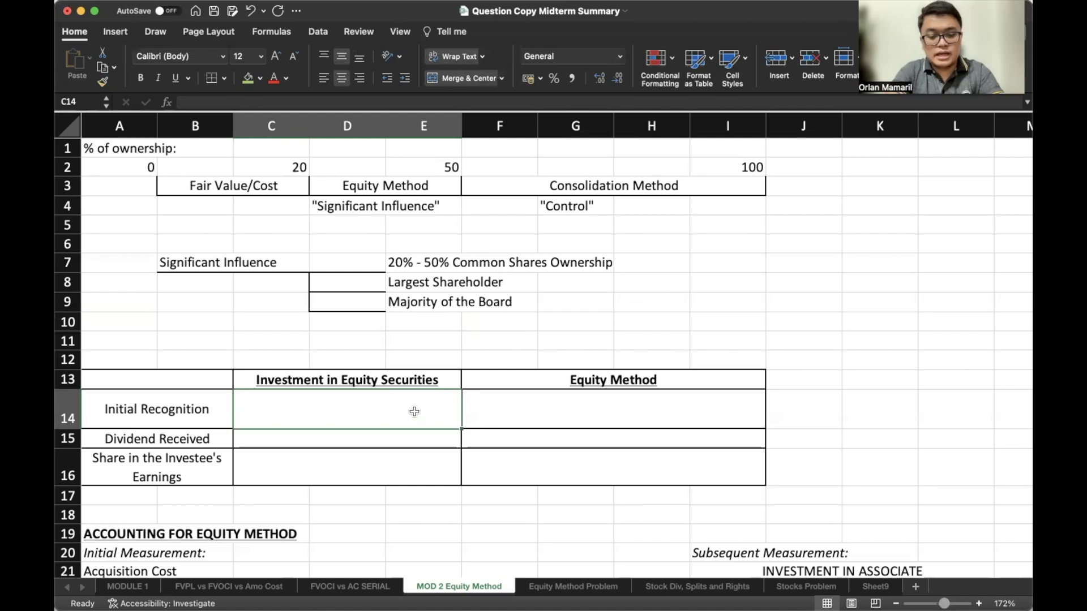
- Write two lines in C14: FVPL: Acq Cost and FVOCI: Acq Cost + Trans Cost
{"action": "type", "text": "FVPL"}
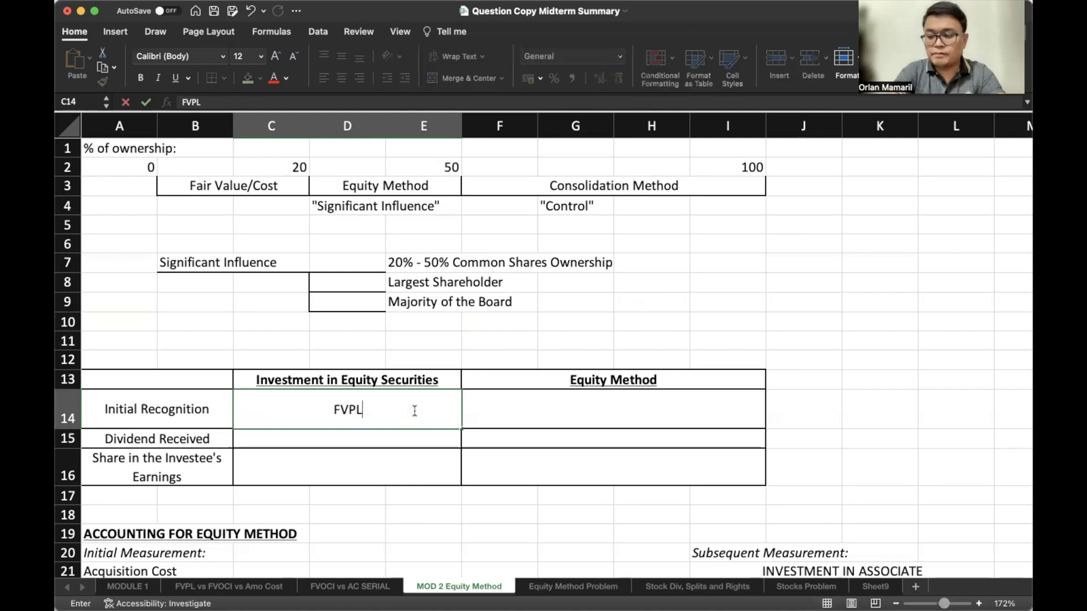
{"action": "key", "text": "alt+Return"}
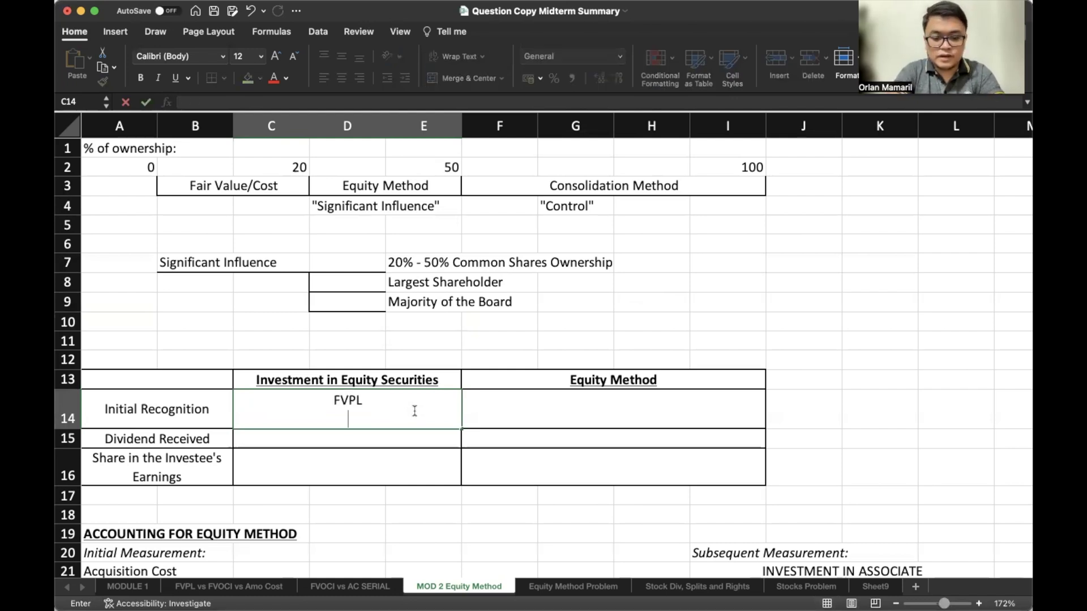
{"action": "type", "text": "FVOCI"}
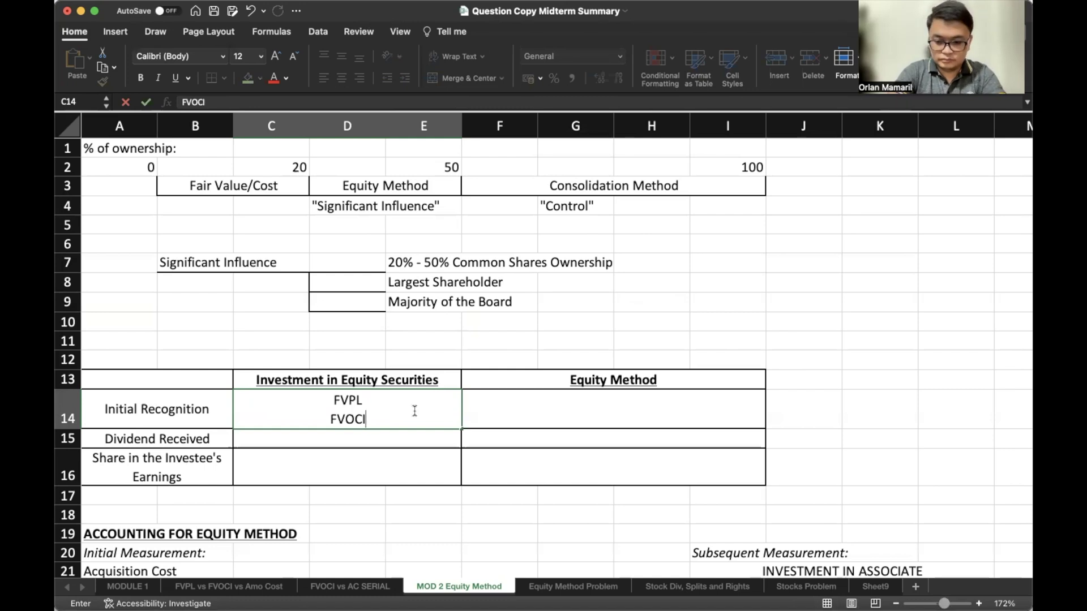
{"action": "type", "text": ":"}
{"action": "left_click", "coordinate": [364, 400]}
{"action": "type", "text": ": Acq Cost"}
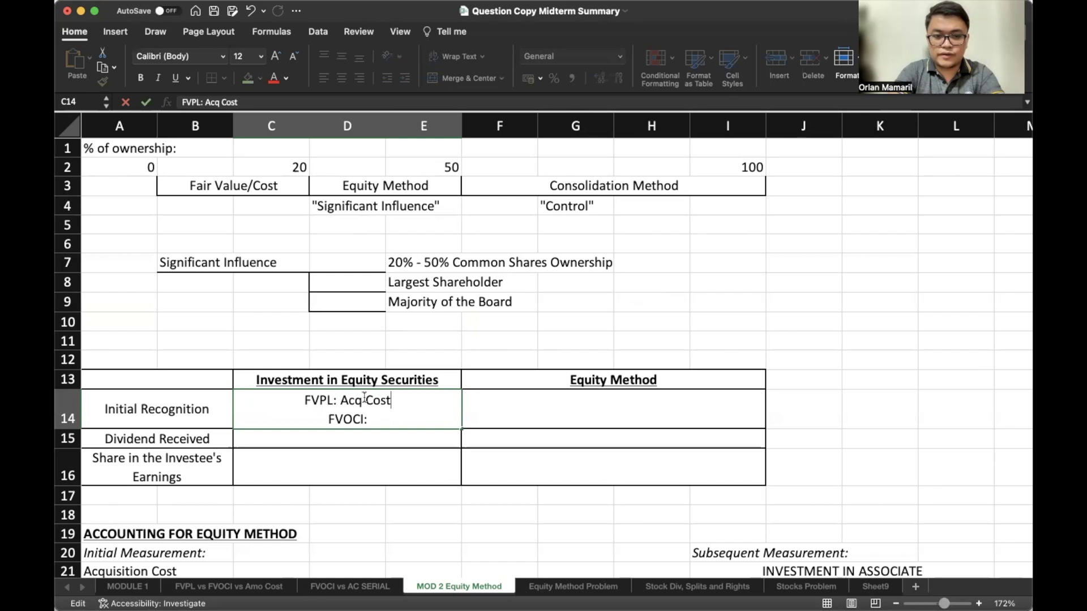
{"action": "left_click", "coordinate": [384, 420]}
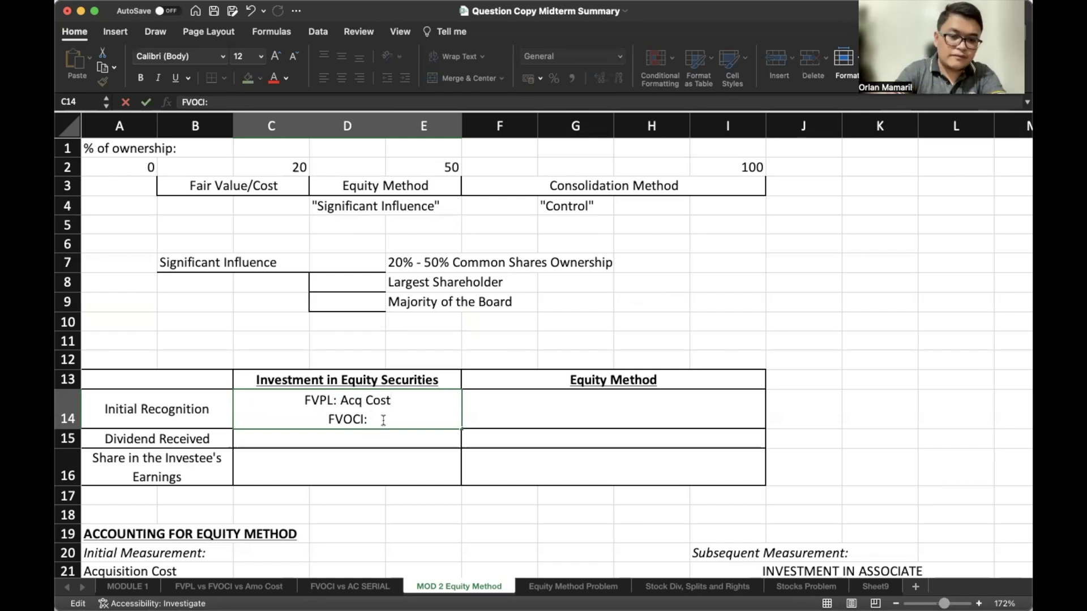
{"action": "type", "text": "Acq"}
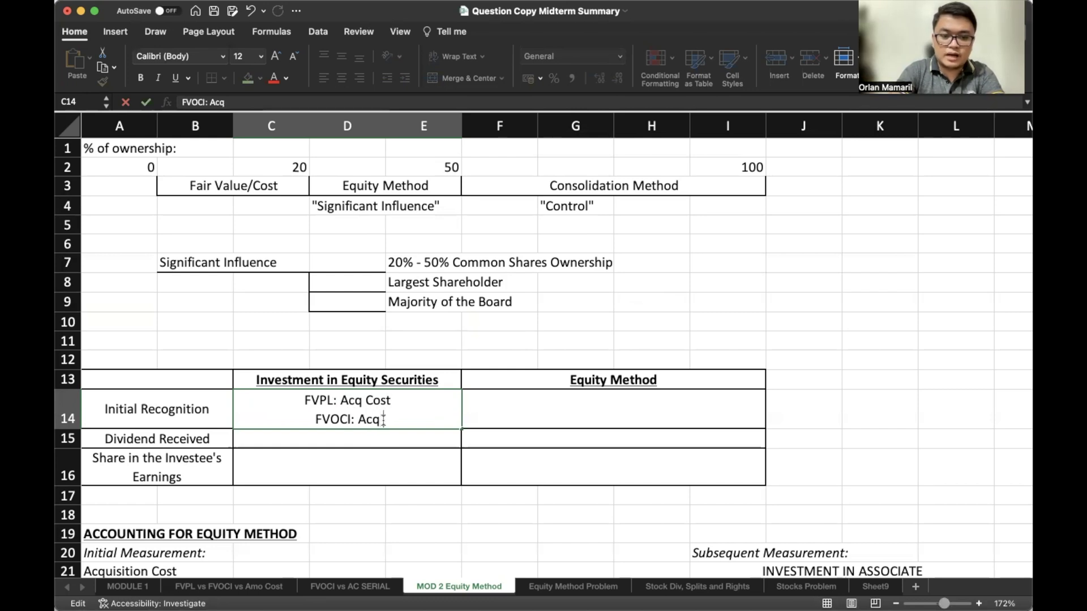
{"action": "type", "text": " Cost + T"}
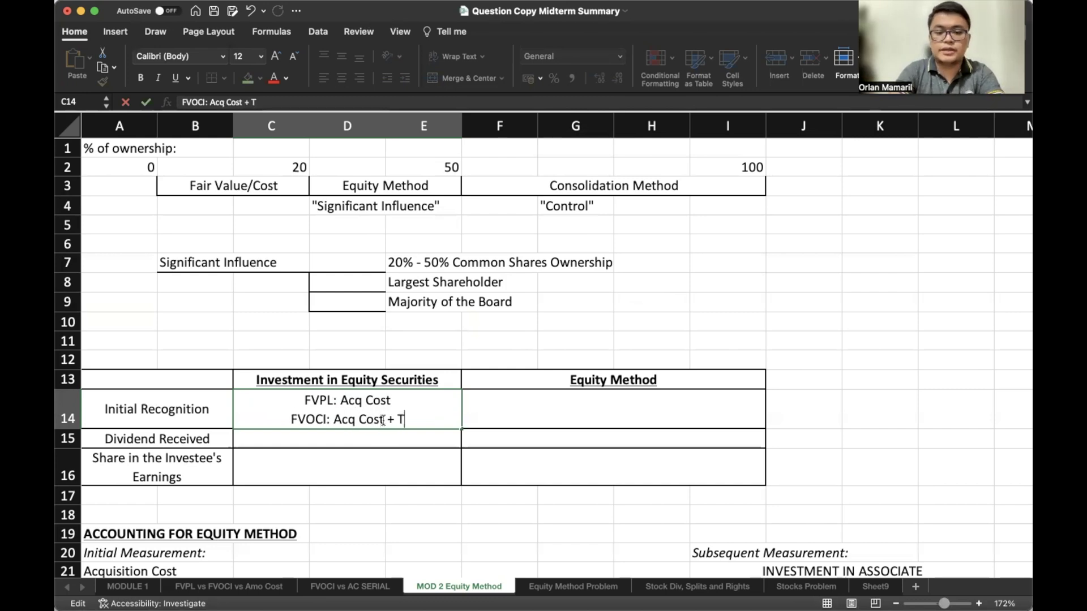
{"action": "type", "text": "rans Cost"}
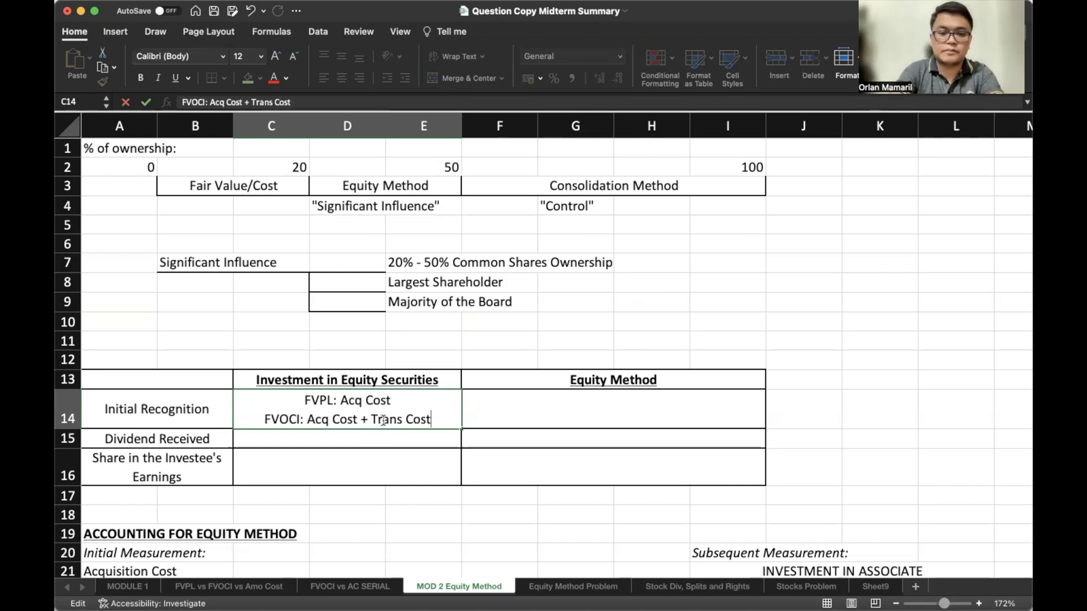
{"action": "key", "text": "Tab"}
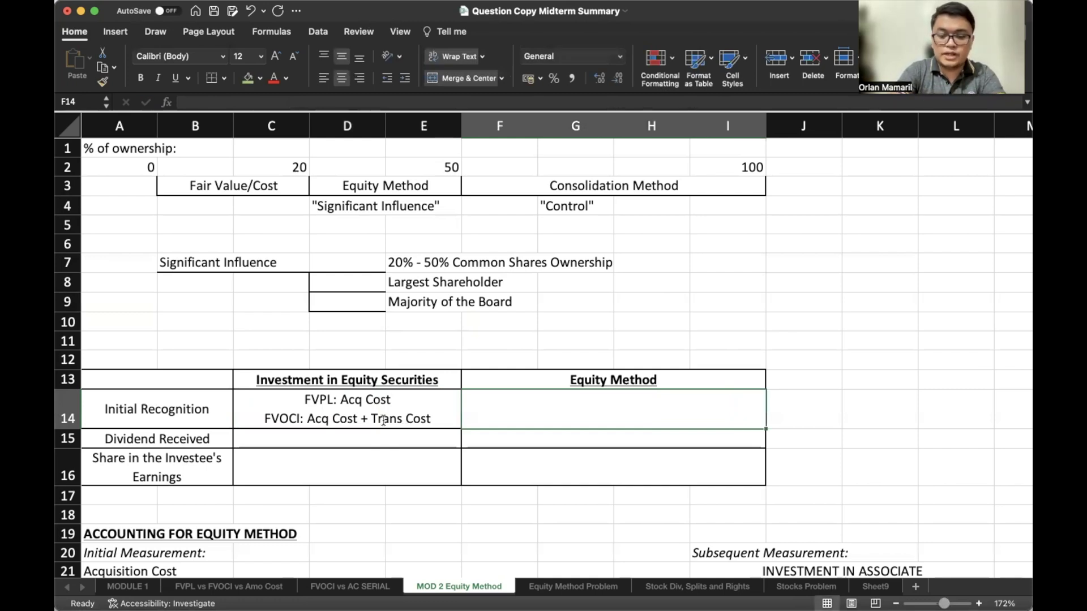
- Enter Acq Cost + Trans Cost as the Equity Method's initial recognition in F14
{"action": "type", "text": "Acq Cost"}
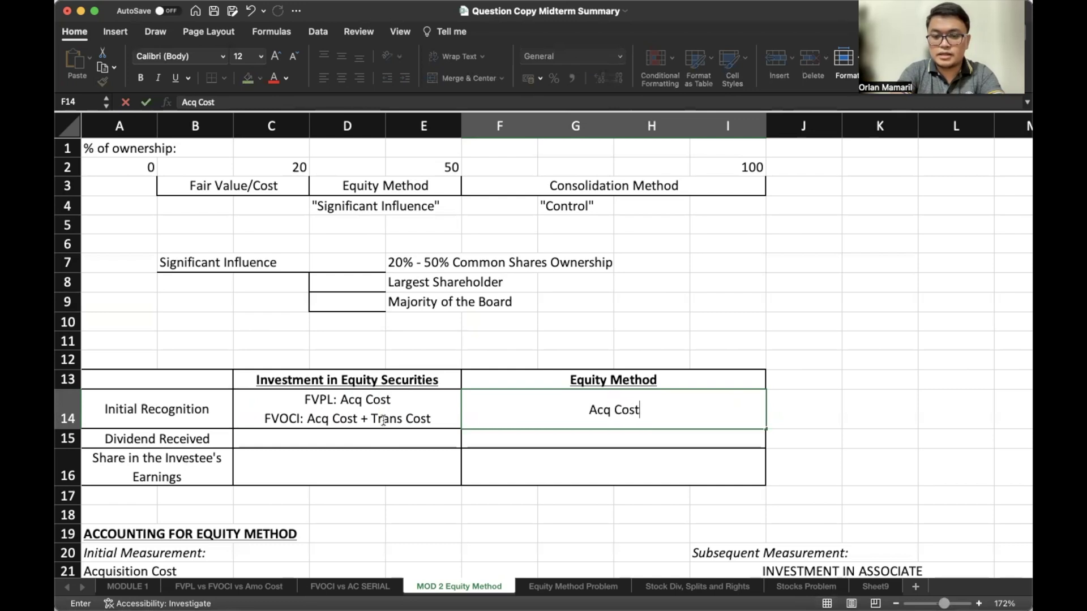
{"action": "type", "text": " + Transa"}
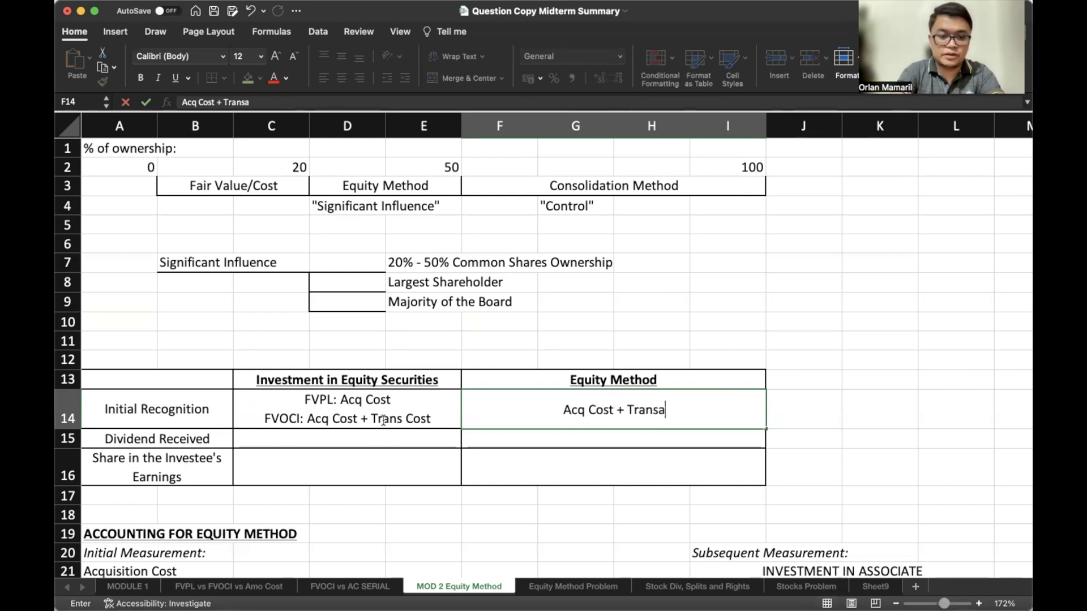
{"action": "key", "text": "BackSpace"}
{"action": "type", "text": "Cost"}
{"action": "key", "text": "Return"}
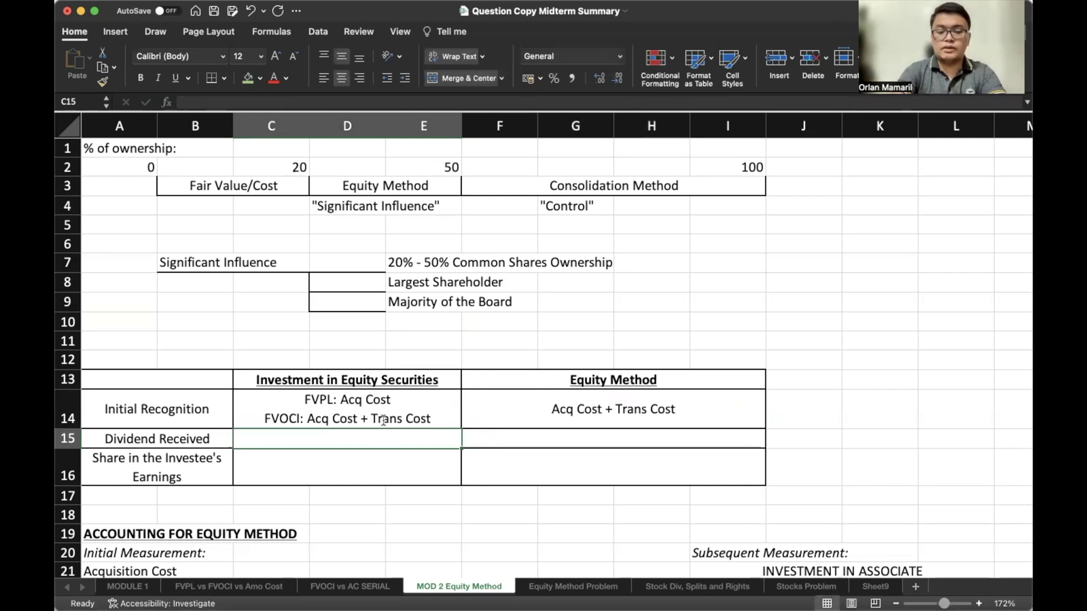
- Enter Dividend Income in C15 and Reduce Investment Account (Return of Capital) in F15
{"action": "type", "text": "Divi"}
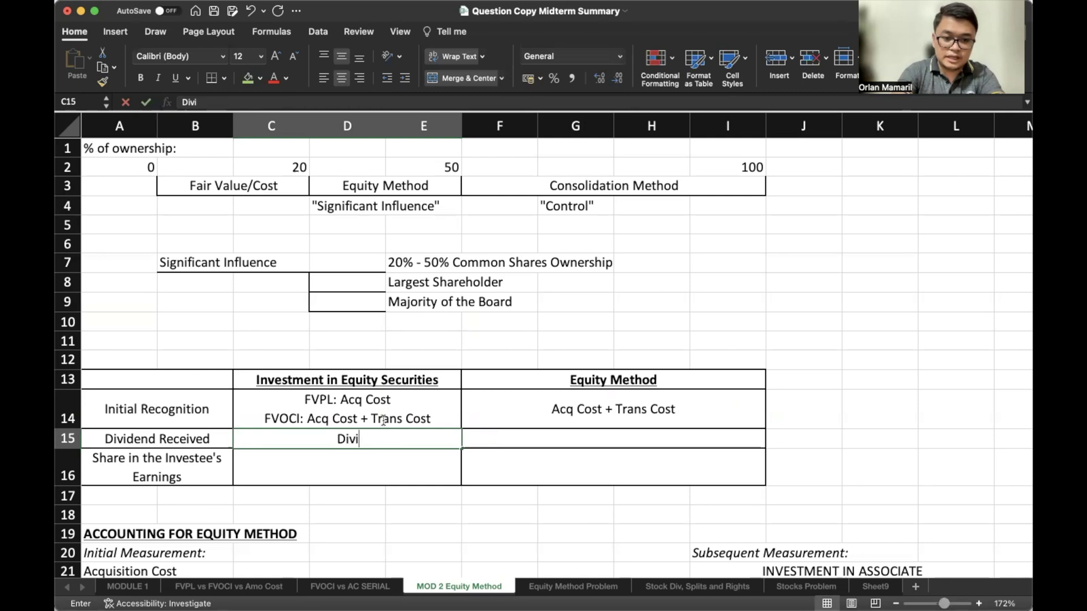
{"action": "type", "text": "dend Income"}
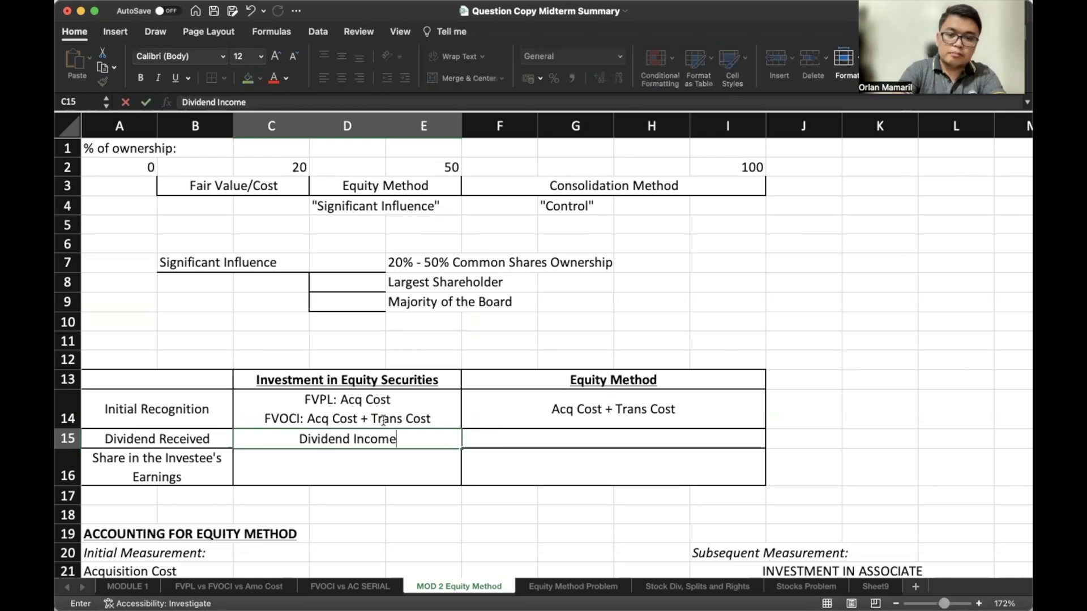
{"action": "key", "text": "Tab"}
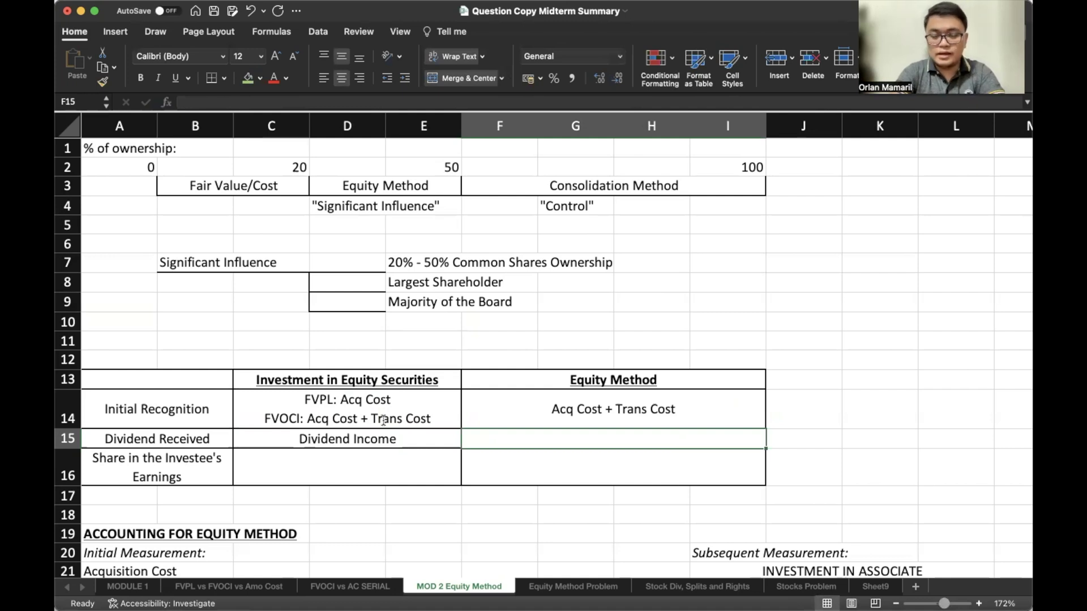
{"action": "type", "text": "Reduce Investmen"}
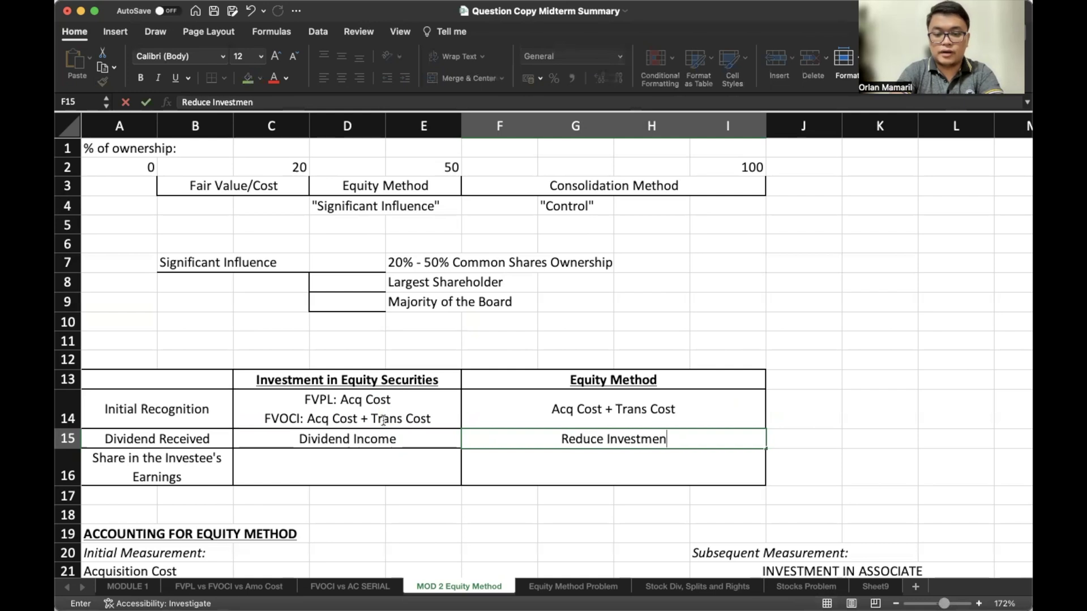
{"action": "type", "text": "t Account ("}
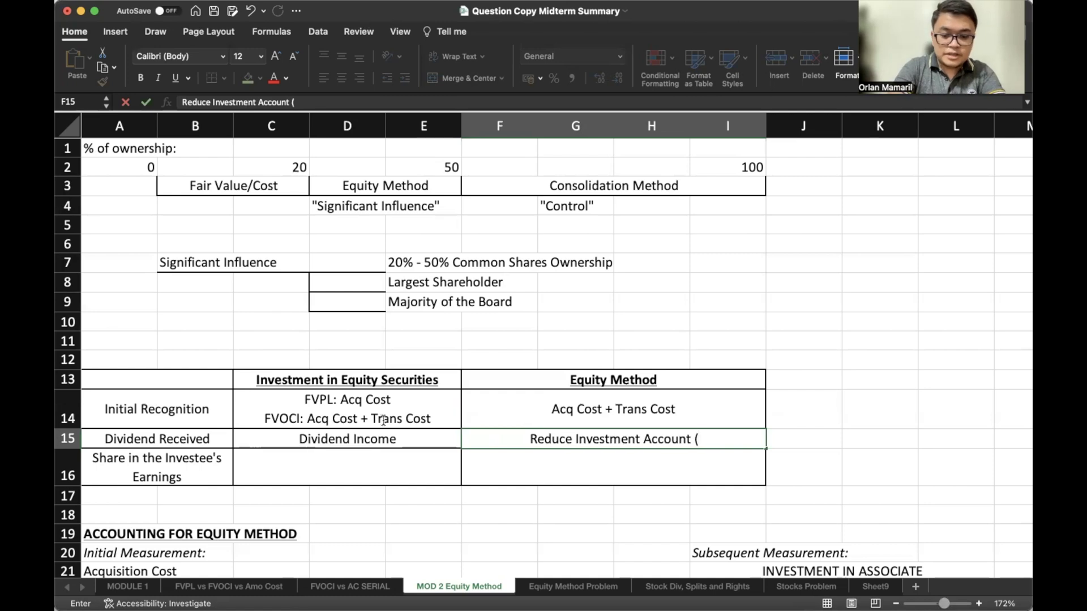
{"action": "type", "text": "Return of Ca"}
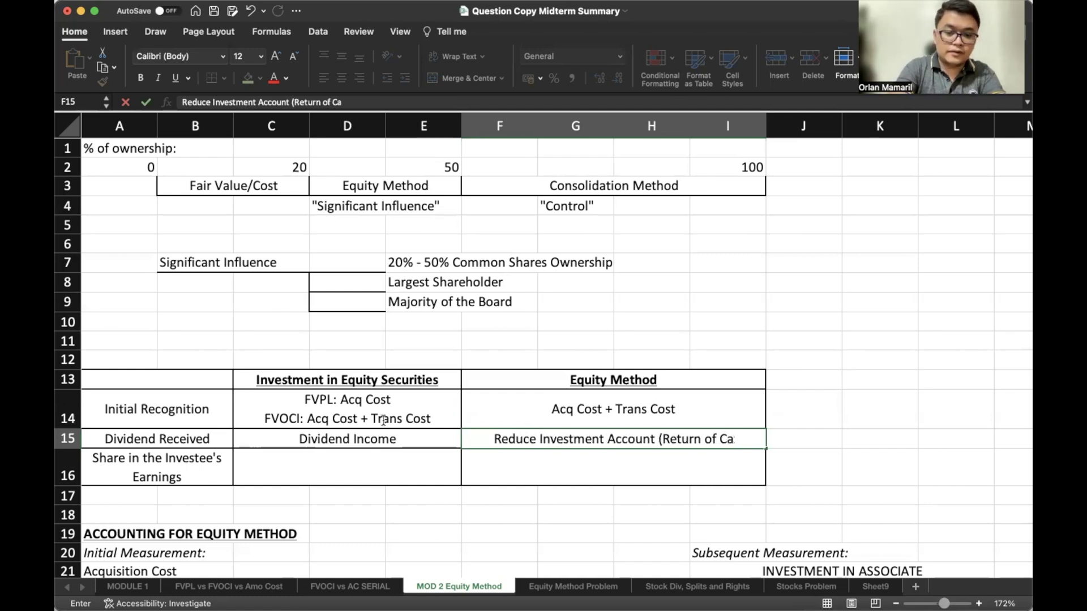
{"action": "type", "text": "pital)"}
{"action": "key", "text": "Return"}
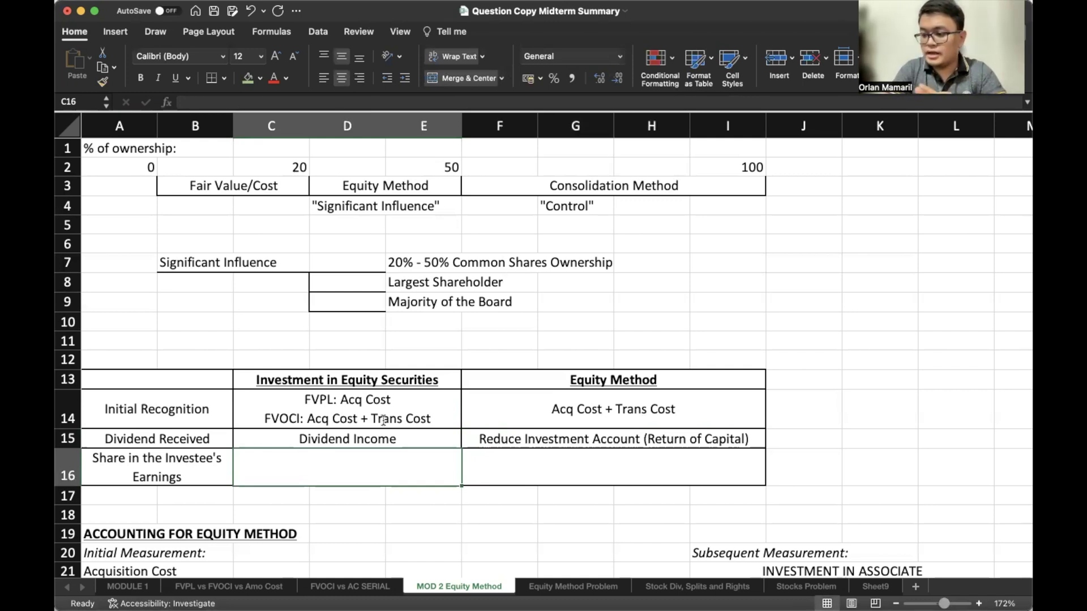
- Enter N/A in C16 and a two-line Dr. Investment in Associate / Cr. Investment Income entry
{"action": "type", "text": "N/A"}
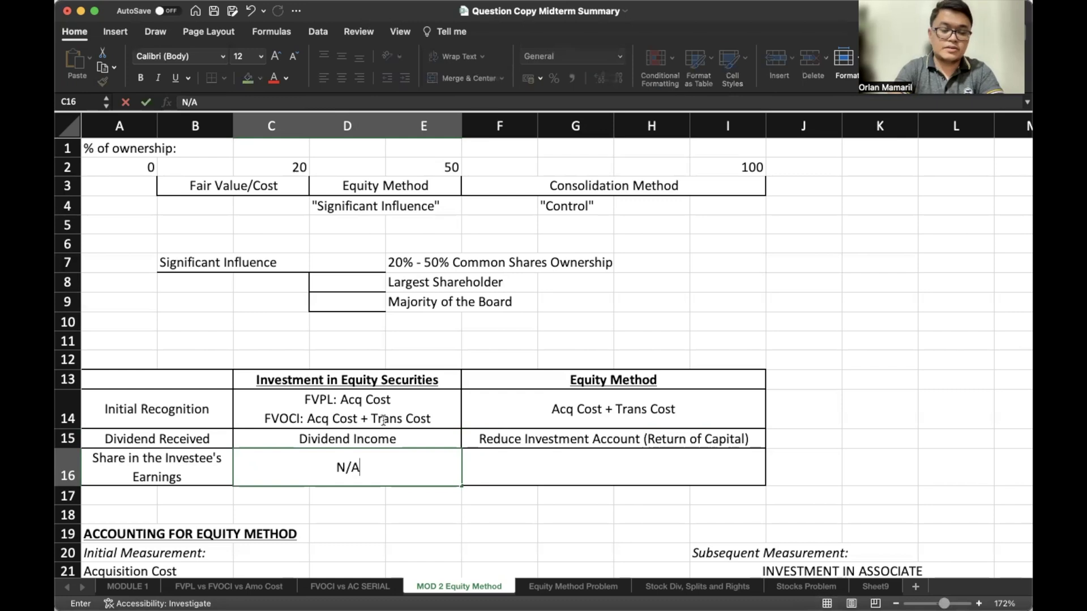
{"action": "key", "text": "Tab"}
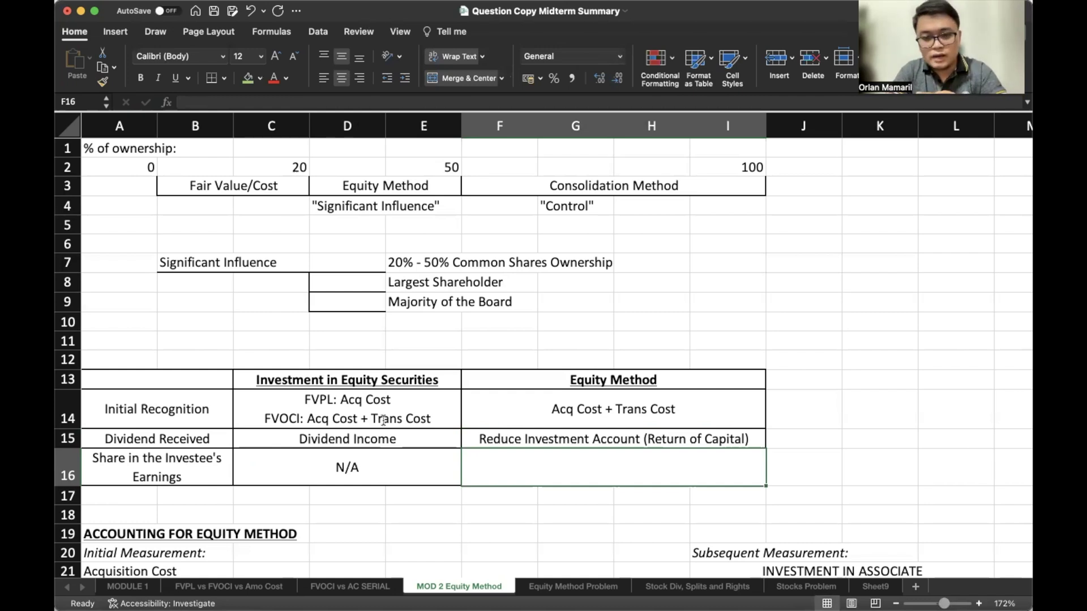
{"action": "type", "text": "Dr. Investment in asos"}
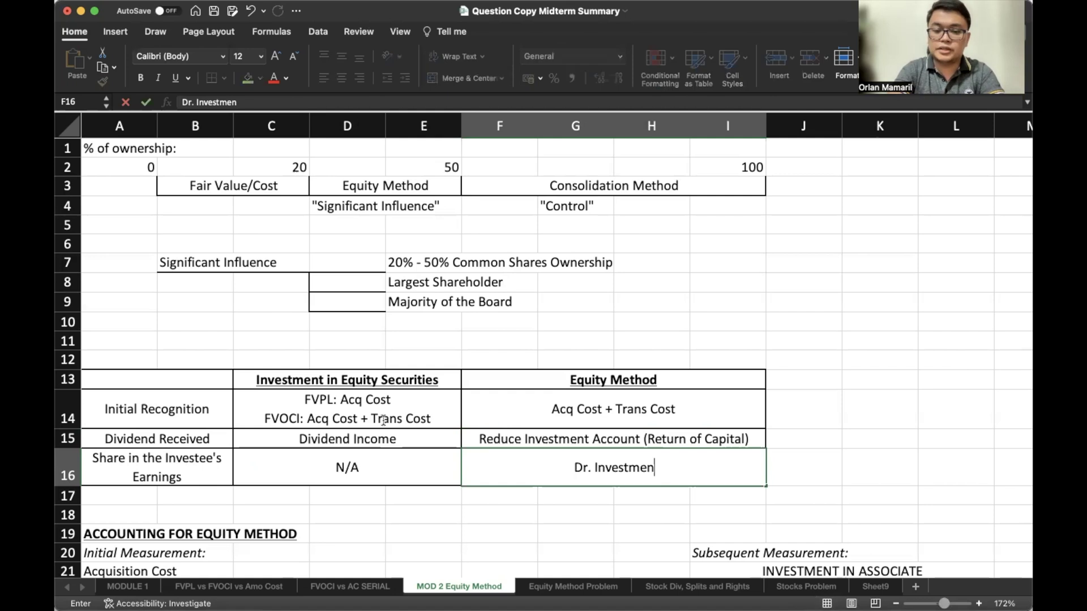
{"action": "key", "text": "BackSpace"}
{"action": "key", "text": "BackSpace"}
{"action": "key", "text": "BackSpace"}
{"action": "key", "text": "BackSpace"}
{"action": "type", "text": "Associate"}
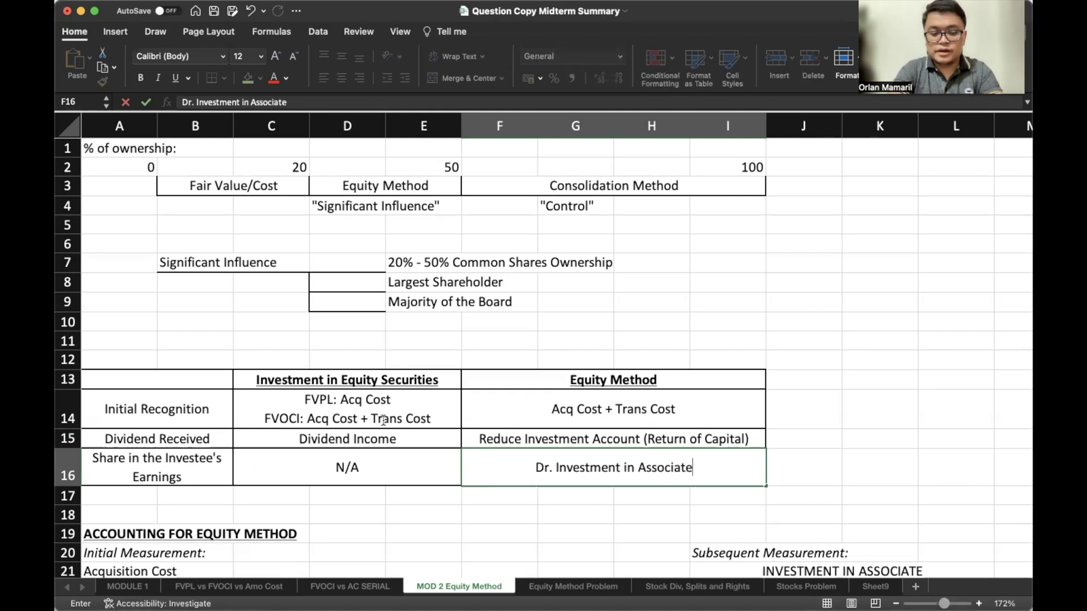
{"action": "key", "text": "alt+Return"}
{"action": "type", "text": "Cr. I"}
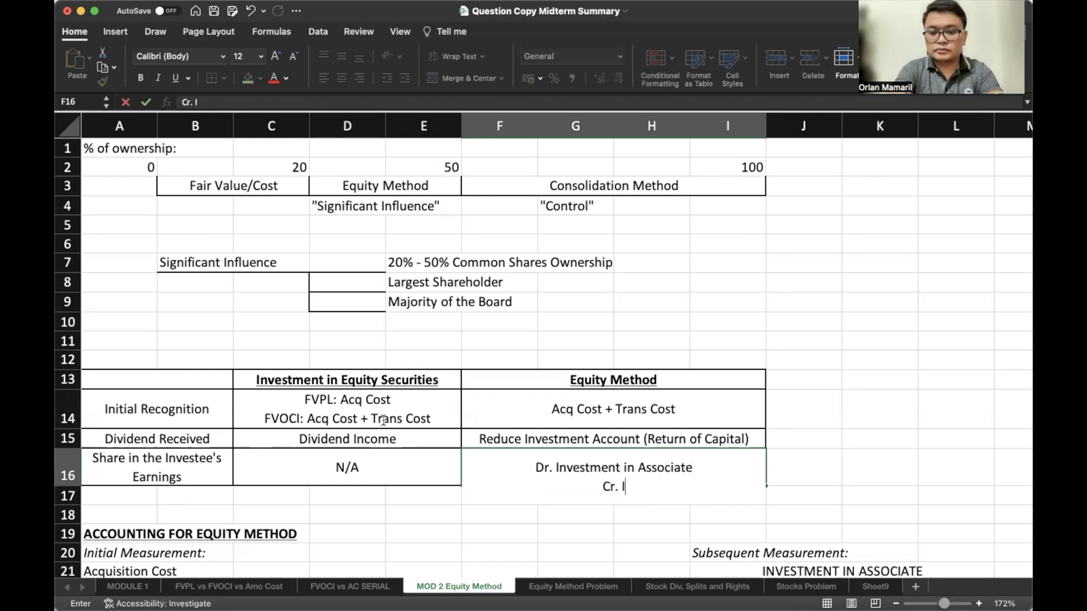
{"action": "type", "text": "nvestment Income"}
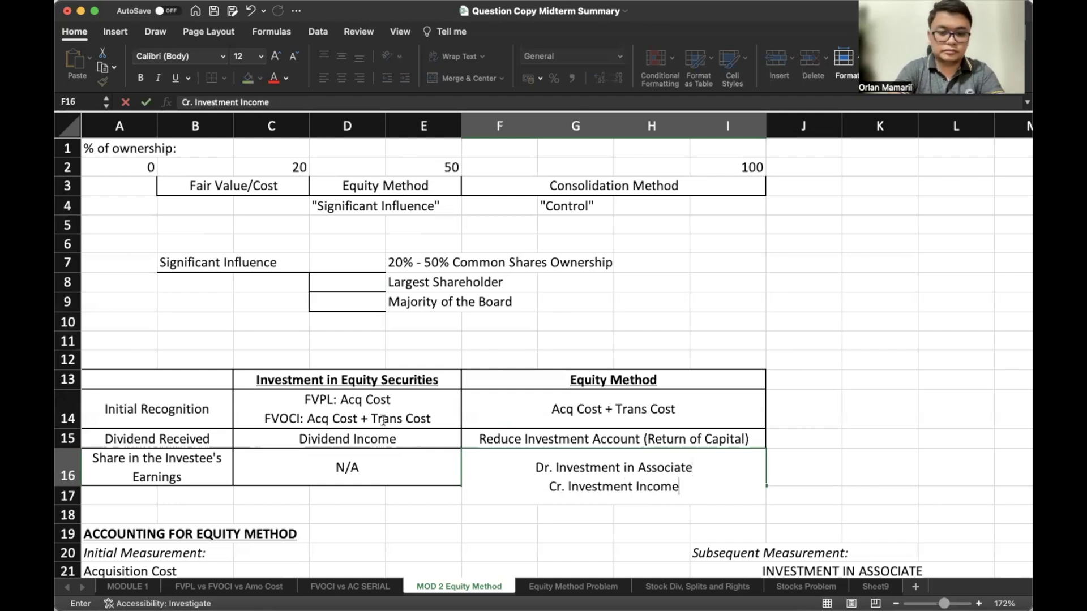
{"action": "key", "text": "Return"}
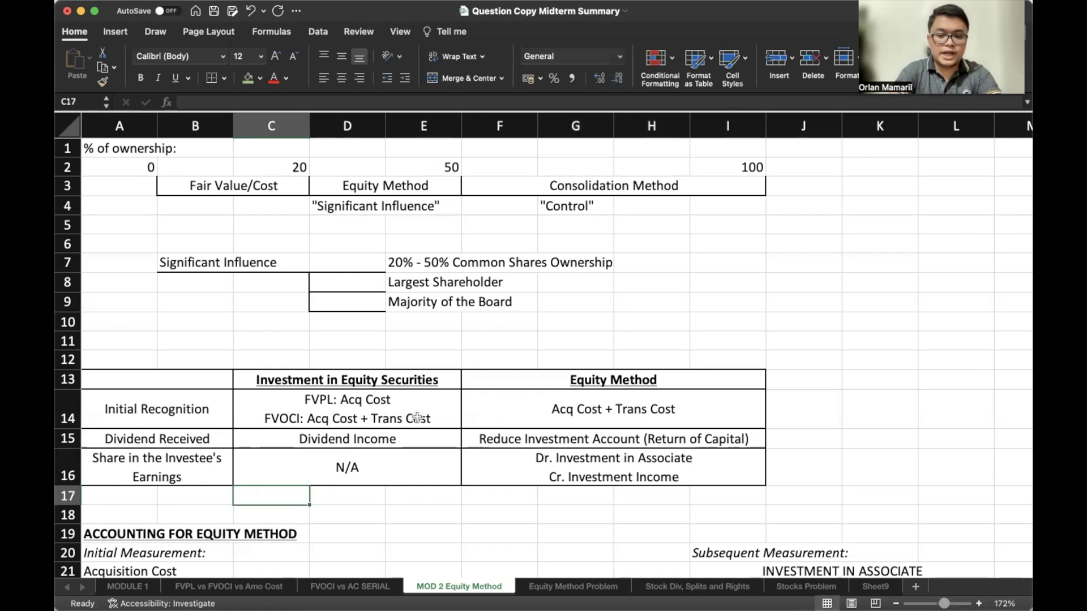
- Scroll down to the Accounting for Equity Method section with the Acquisition Cost and FV acquired rows
{"action": "scroll", "coordinate": [417, 417], "scroll_direction": "down", "scroll_amount": 5}
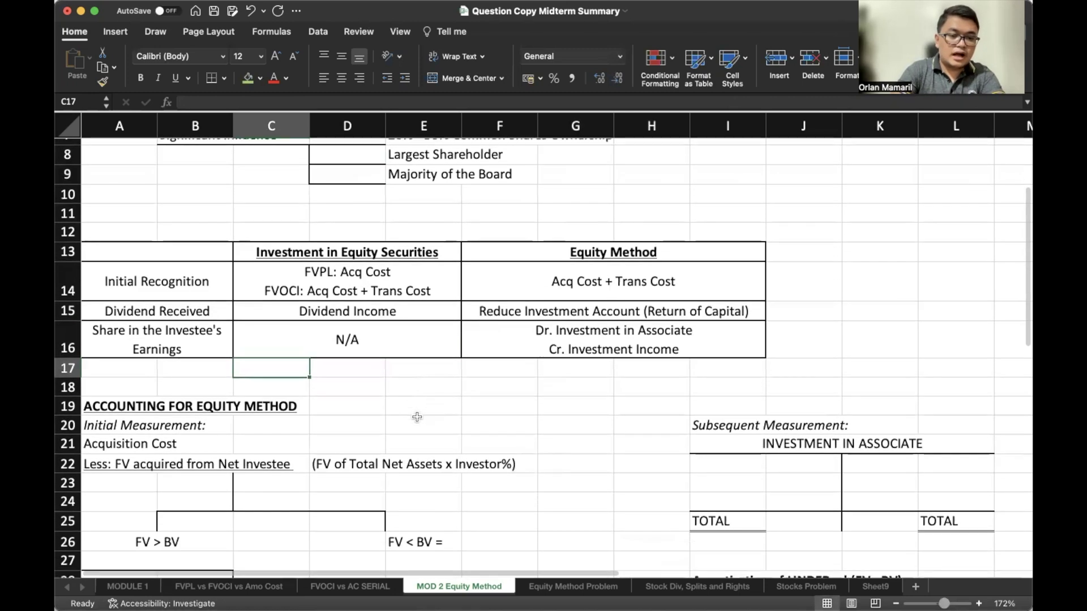
{"action": "scroll", "coordinate": [417, 417], "scroll_direction": "down", "scroll_amount": 3}
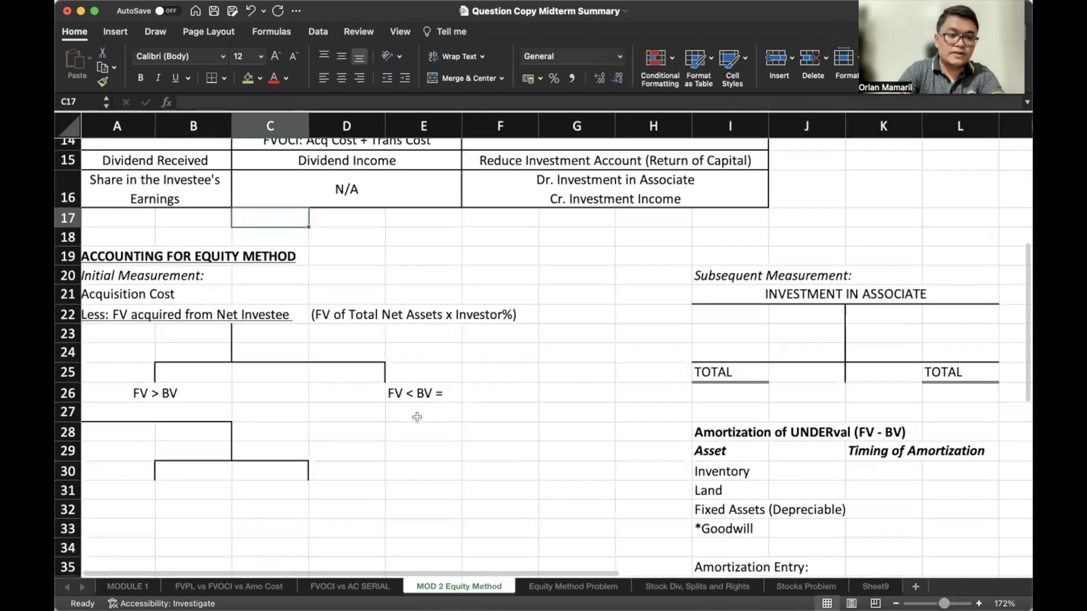
{"action": "scroll", "coordinate": [417, 417], "scroll_direction": "up", "scroll_amount": 5}
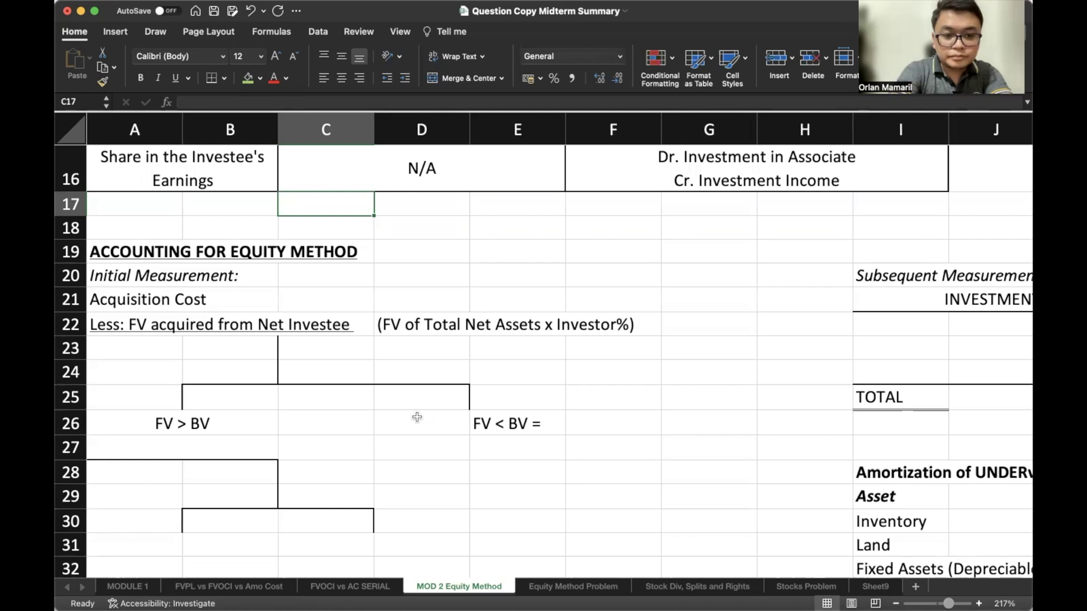
- Finish the FV < Acq Cost and FV > Acq Cost labels, then note GAIN on Investment (Income Statement) in E27
{"action": "key", "text": "super+y"}
{"action": "key", "text": "super+y"}
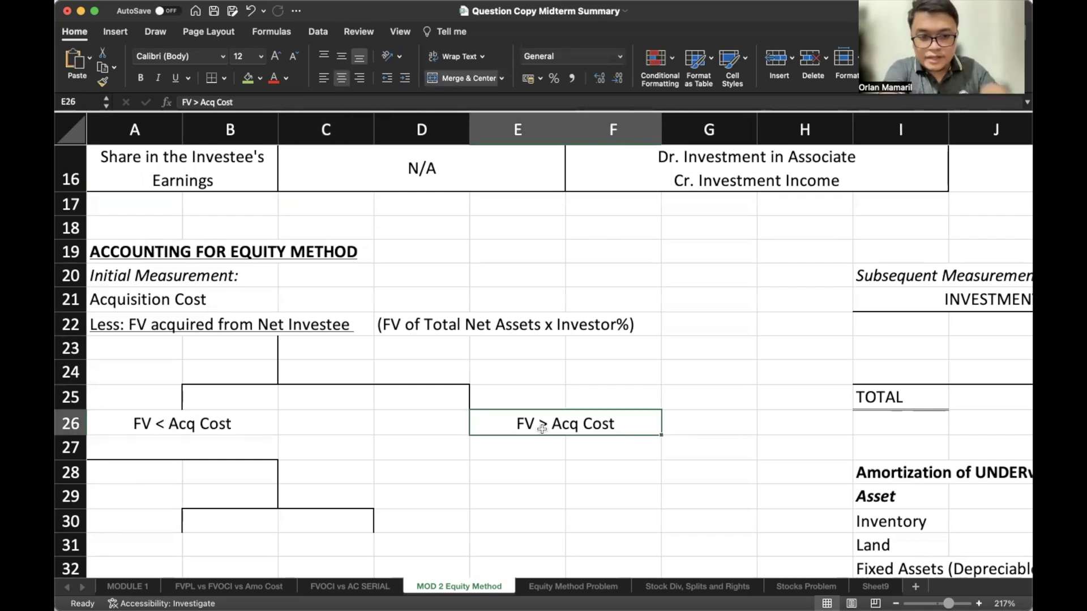
{"action": "key", "text": "Return"}
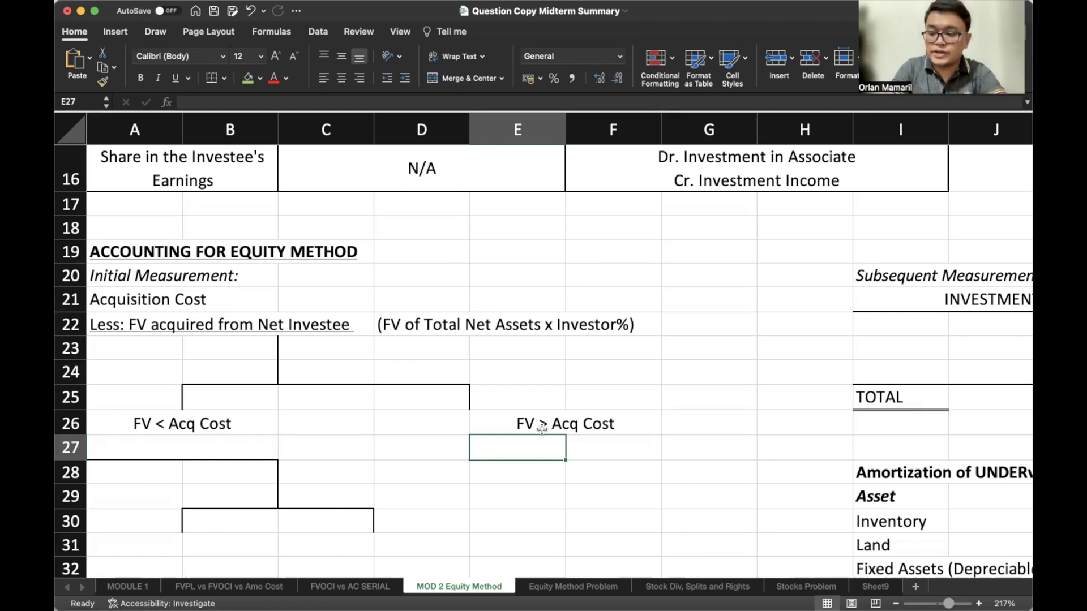
{"action": "type", "text": "GAIN "}
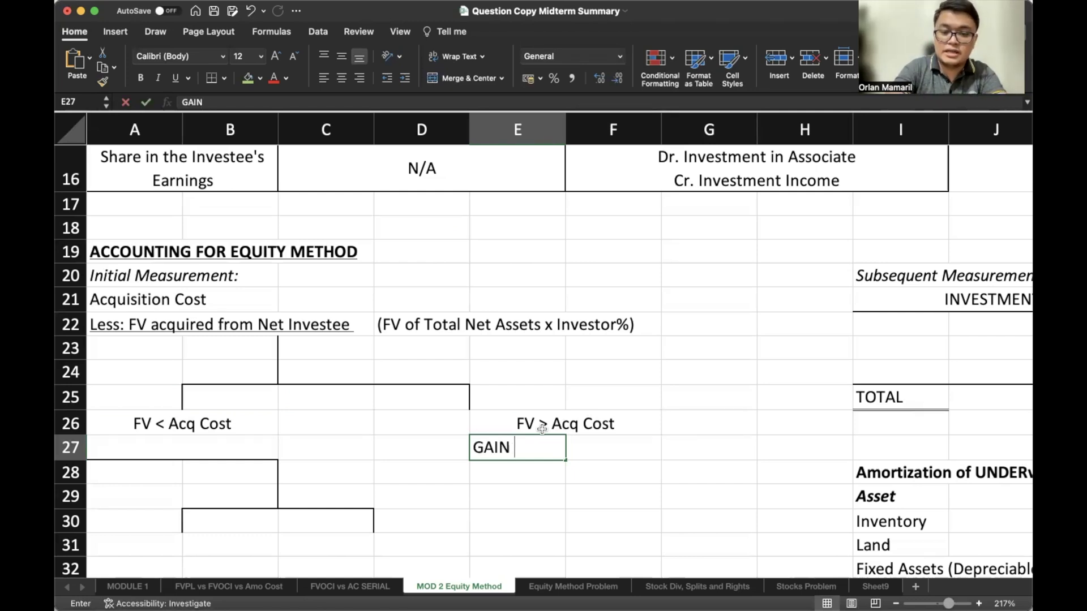
{"action": "type", "text": "on Invest"}
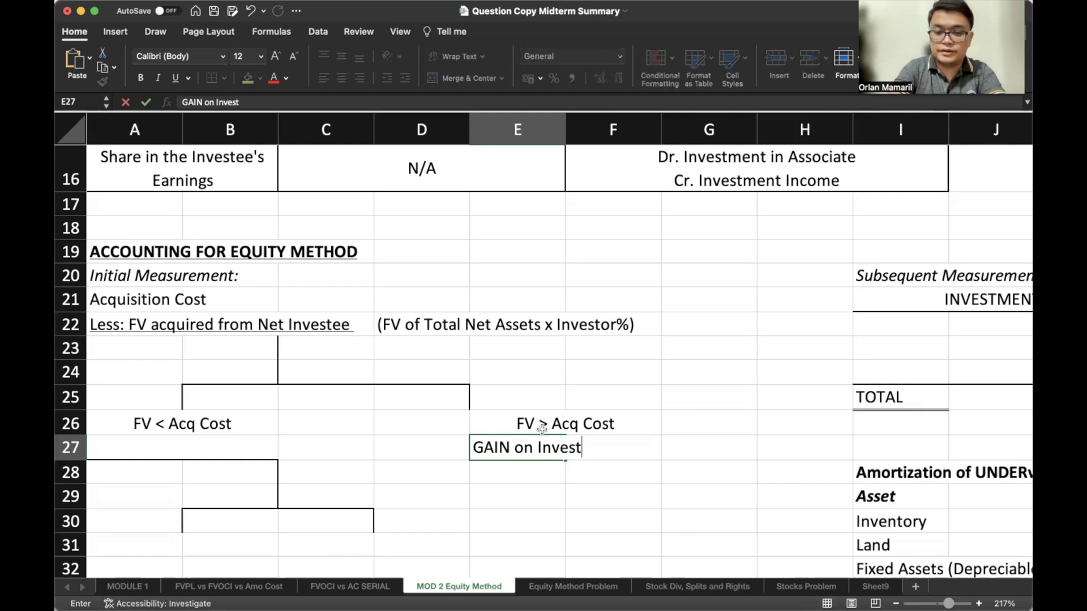
{"action": "type", "text": "ment (Income Statement)"}
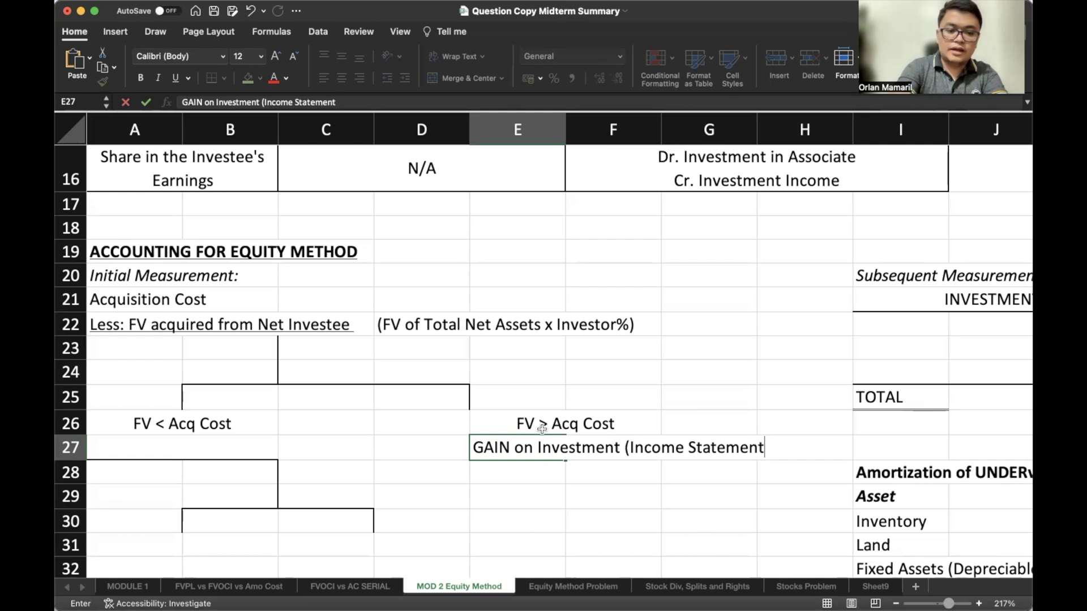
{"action": "key", "text": "Return"}
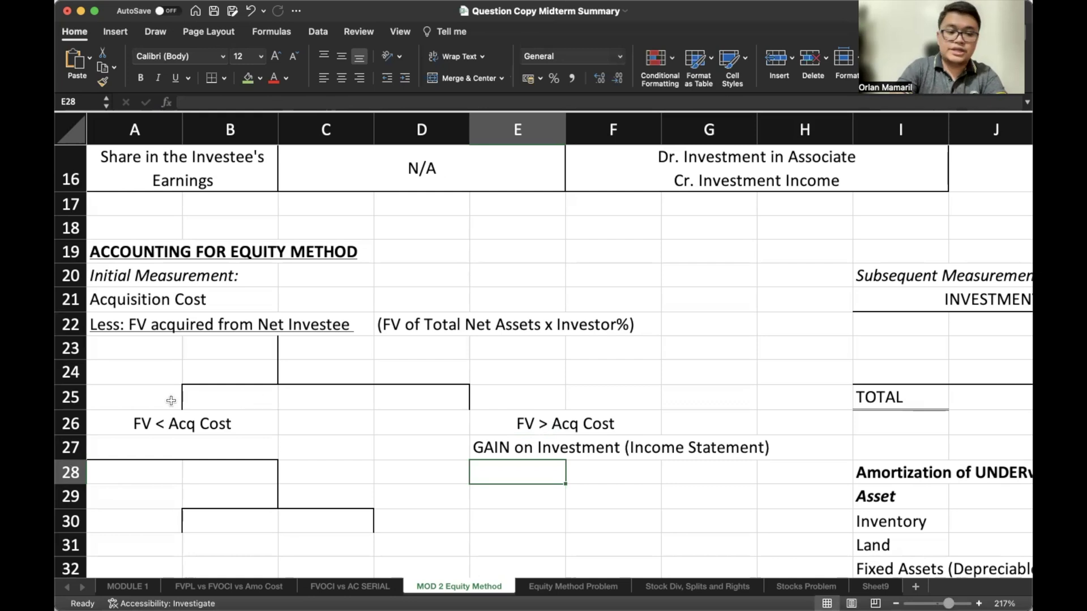
- Note Excess of COST over FV under the FV < Acq Cost case
{"action": "left_click", "coordinate": [170, 446]}
{"action": "type", "text": "Excess of COST ofve"}
{"action": "key", "text": "BackSpace"}
{"action": "key", "text": "BackSpace"}
{"action": "key", "text": "BackSpace"}
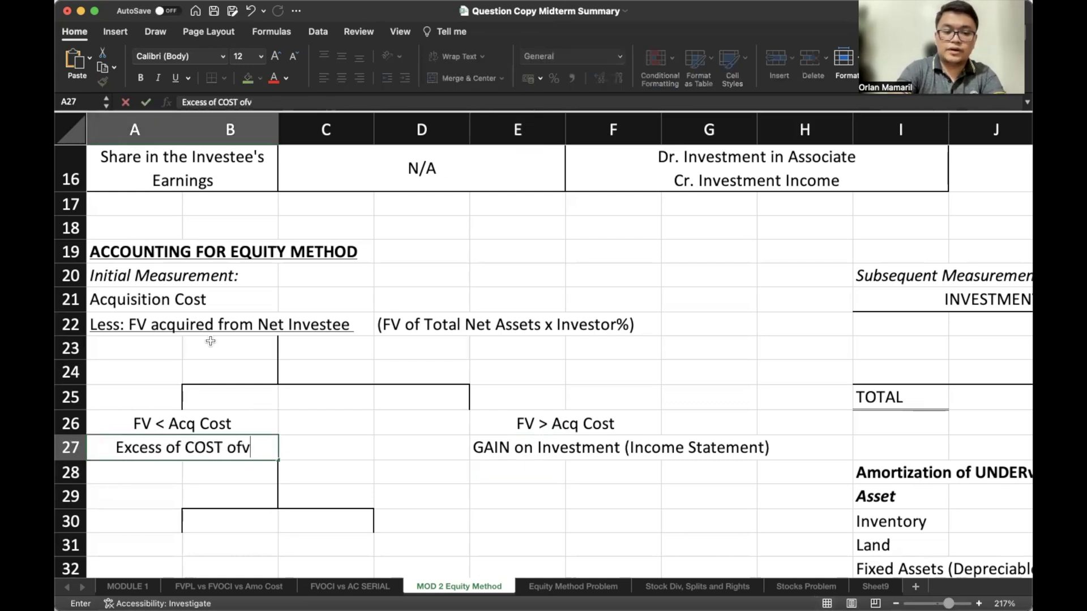
{"action": "type", "text": "ver FV"}
{"action": "key", "text": "Return"}
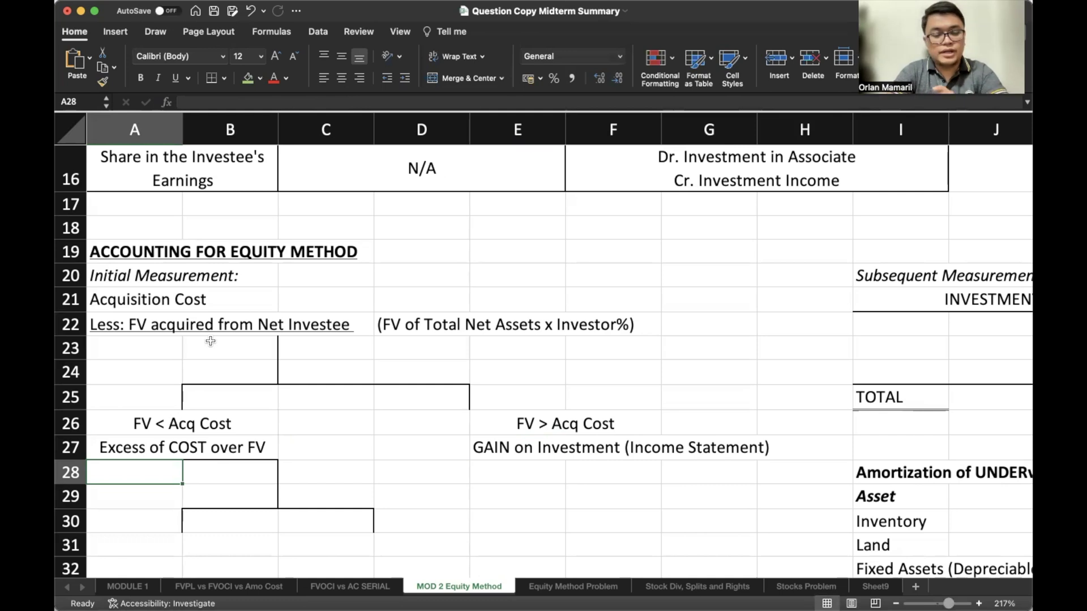
- Add UNDERval of Assets in A31 and (OVERval of assets) below it
{"action": "left_click", "coordinate": [149, 542]}
{"action": "type", "text": "UNDE"}
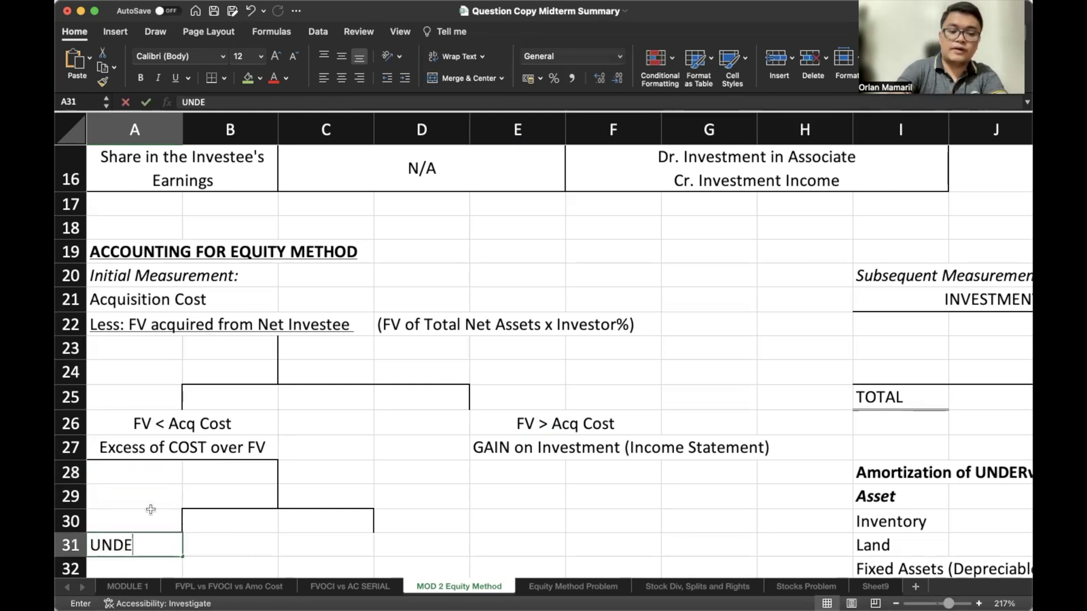
{"action": "type", "text": "Rval of Assets"}
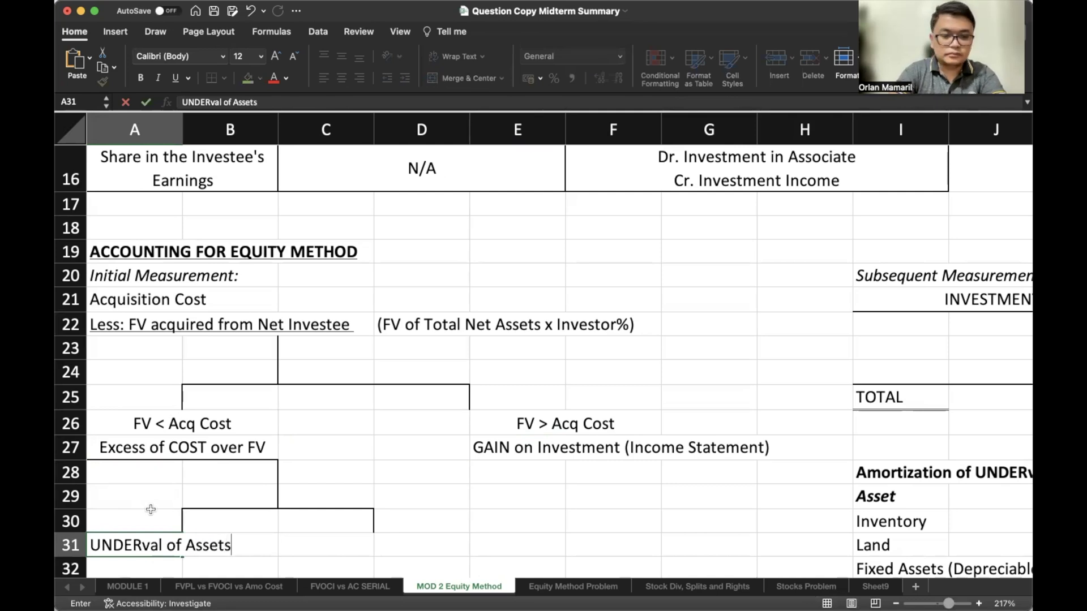
{"action": "key", "text": "Return"}
{"action": "scroll", "coordinate": [169, 498], "scroll_direction": "down", "scroll_amount": 3}
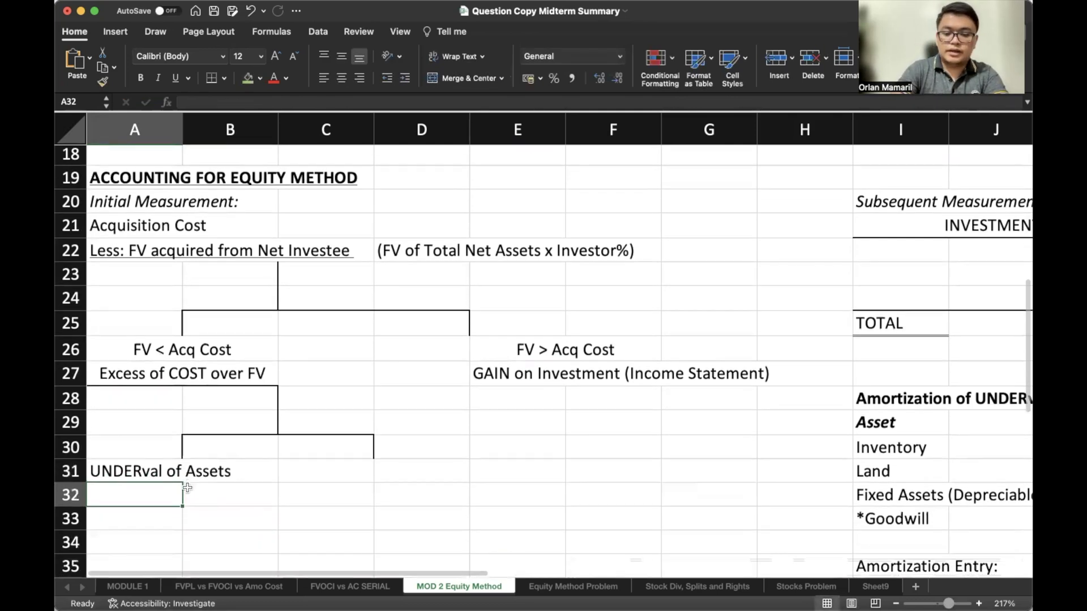
{"action": "type", "text": "(OVER"}
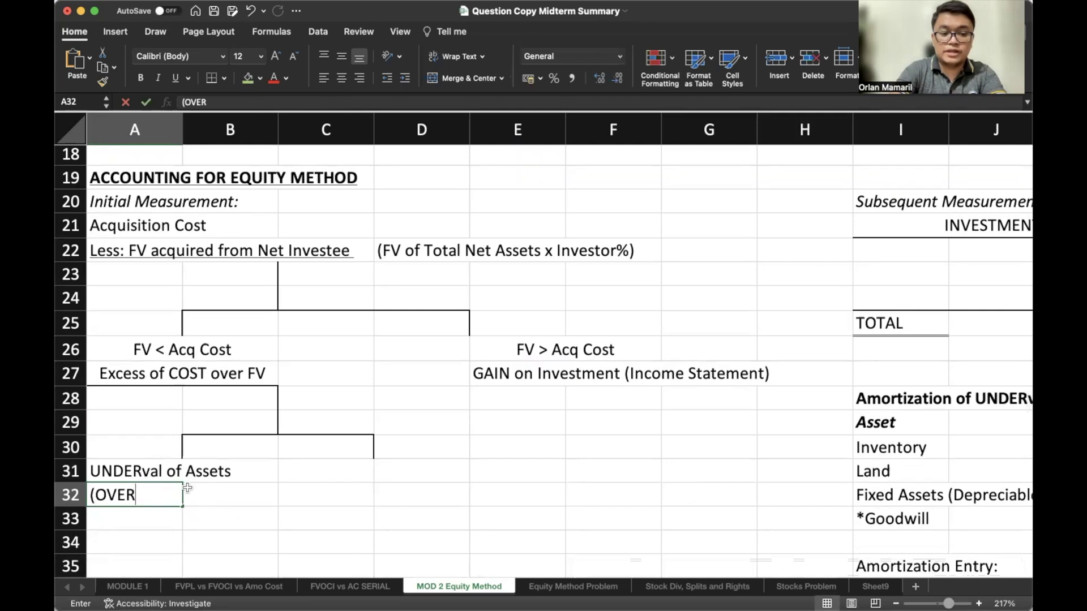
{"action": "type", "text": "Va"}
{"action": "key", "text": "BackSpace"}
{"action": "key", "text": "BackSpace"}
{"action": "type", "text": "val of "}
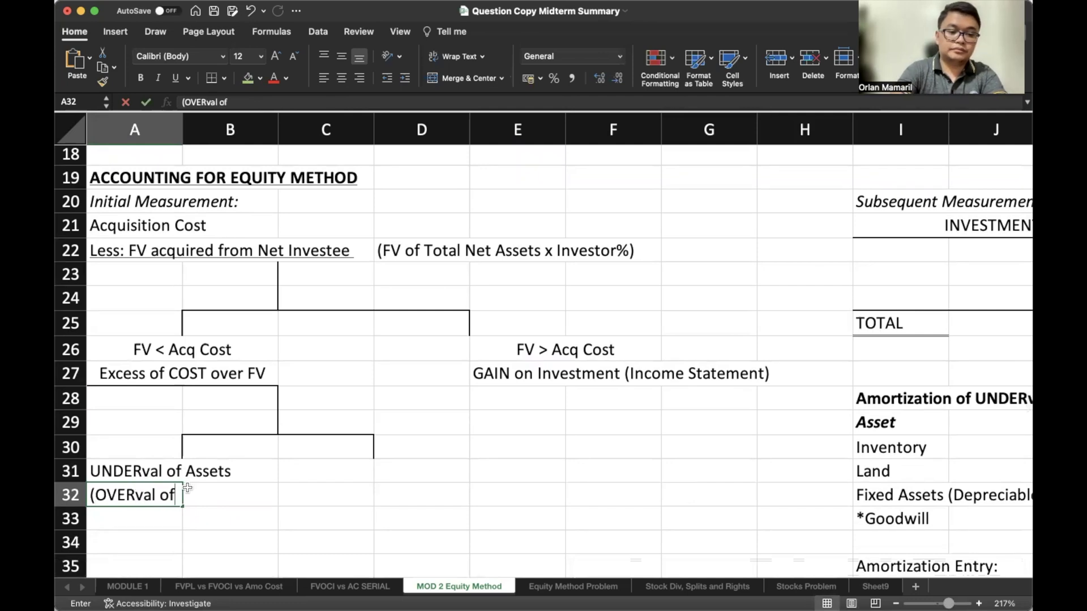
{"action": "type", "text": "assets)"}
{"action": "key", "text": "Right"}
{"action": "key", "text": "Right"}
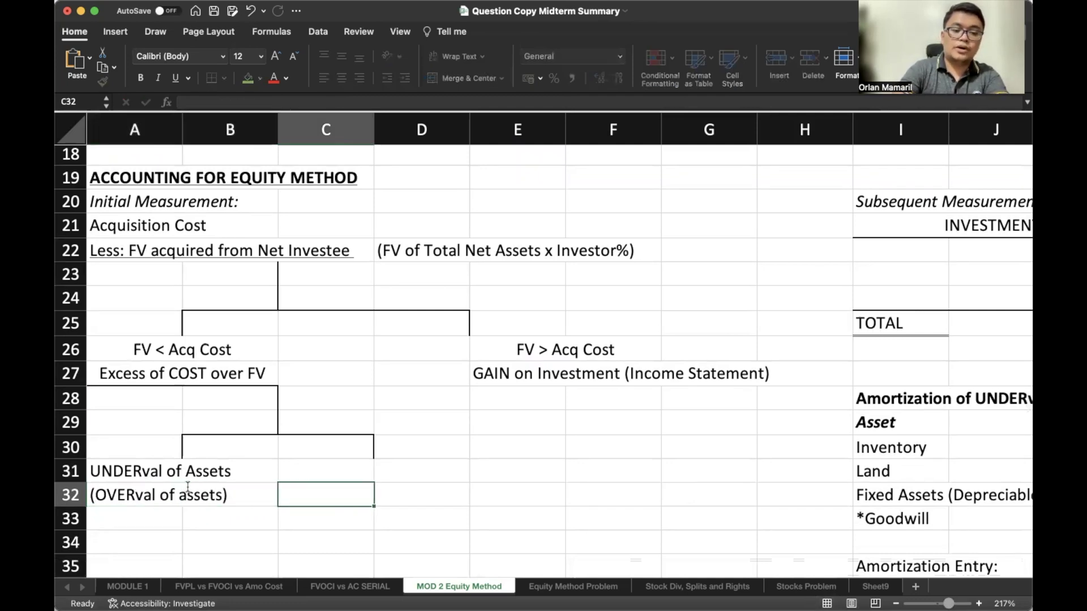
- Enter Goodwill in D31 beside UNDERval of Assets
{"action": "key", "text": "Right"}
{"action": "key", "text": "Up"}
{"action": "type", "text": "Goodwill"}
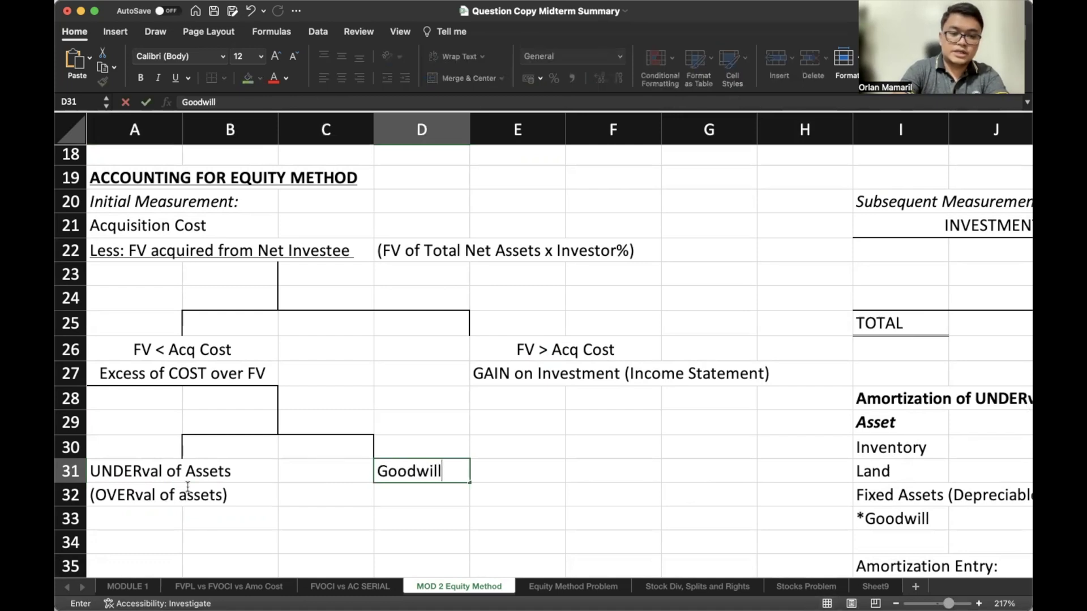
{"action": "key", "text": "Return"}
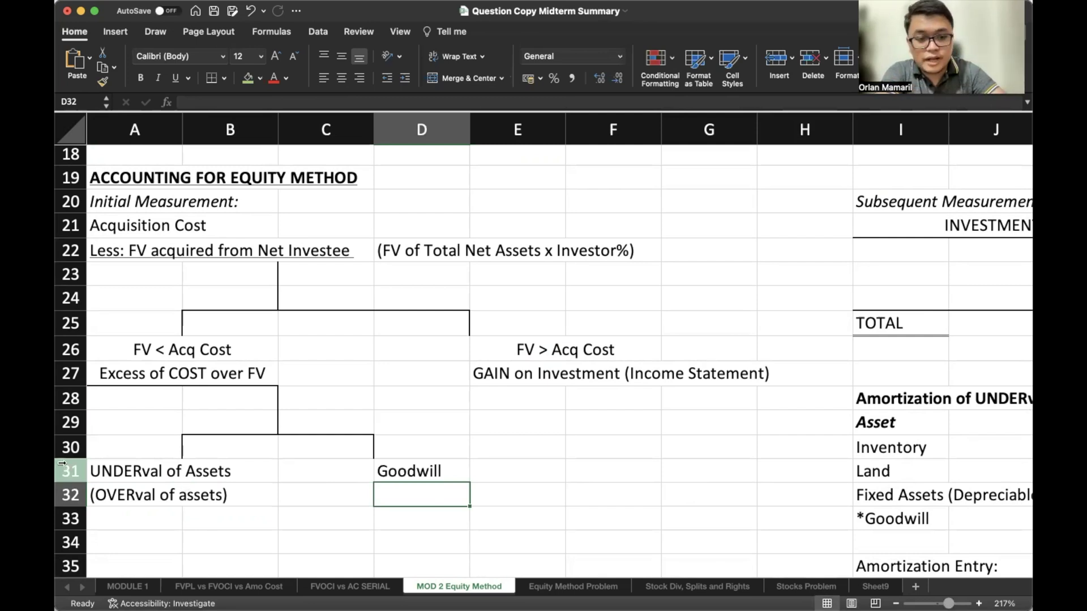
- Select the A31:B32 labels, then type NOT SEPARATE ACCOUNT in red in E31 beside Goodwill
{"action": "left_click_drag", "start_coordinate": [135, 468], "coordinate": [215, 496]}
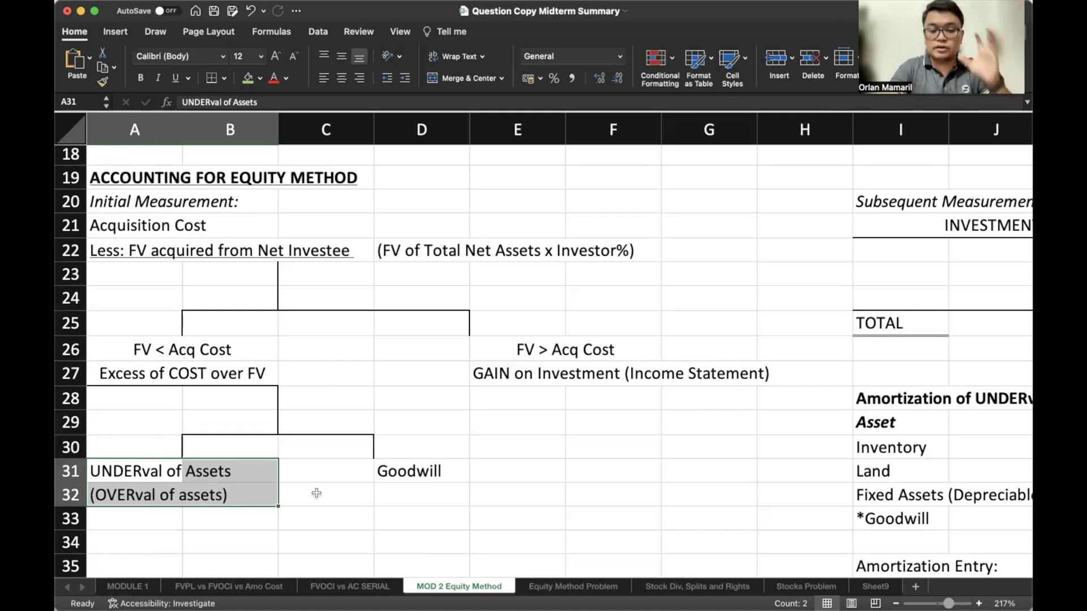
{"action": "left_click", "coordinate": [503, 481]}
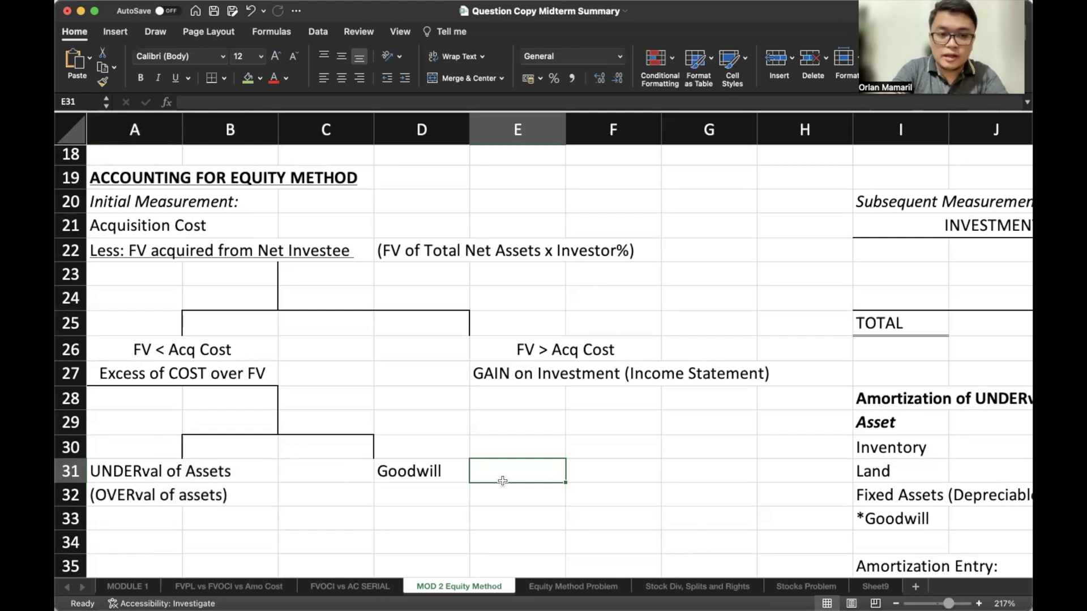
{"action": "type", "text": "NOT SEPARATE ACCOUNT"}
{"action": "key", "text": "Return"}
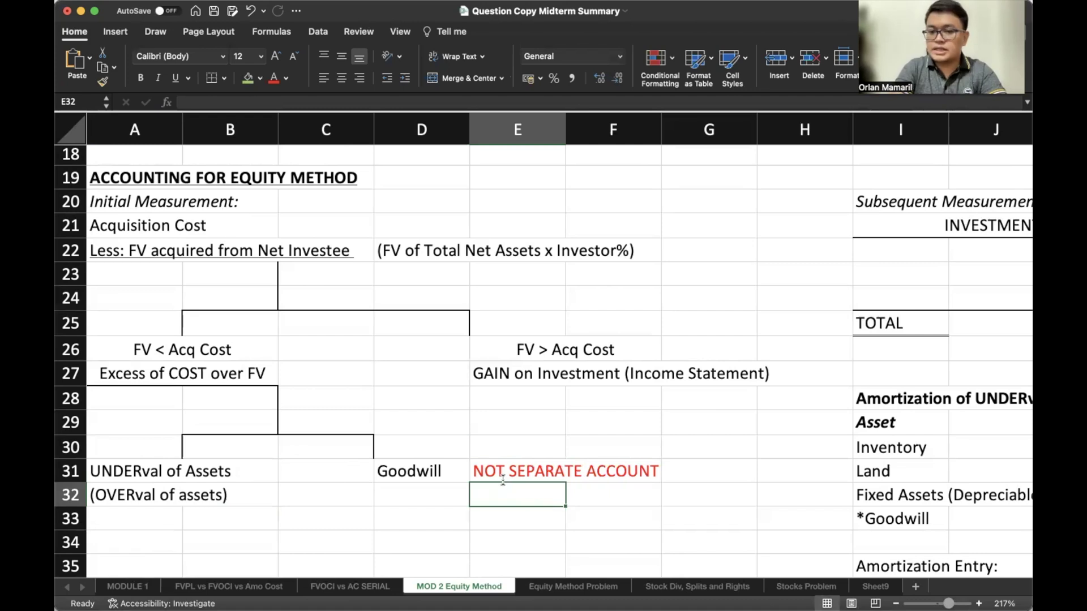
- Scroll right to the Investment in Associate T-account and select its debit and credit sides
{"action": "scroll", "coordinate": [513, 417], "scroll_direction": "right", "scroll_amount": 10}
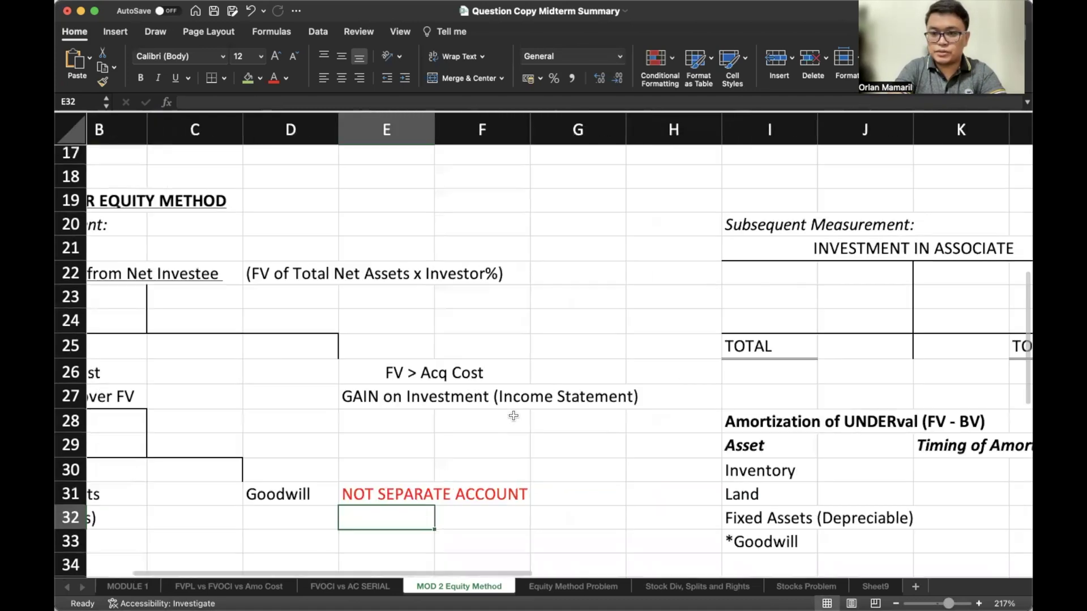
{"action": "scroll", "coordinate": [513, 417], "scroll_direction": "right", "scroll_amount": 1}
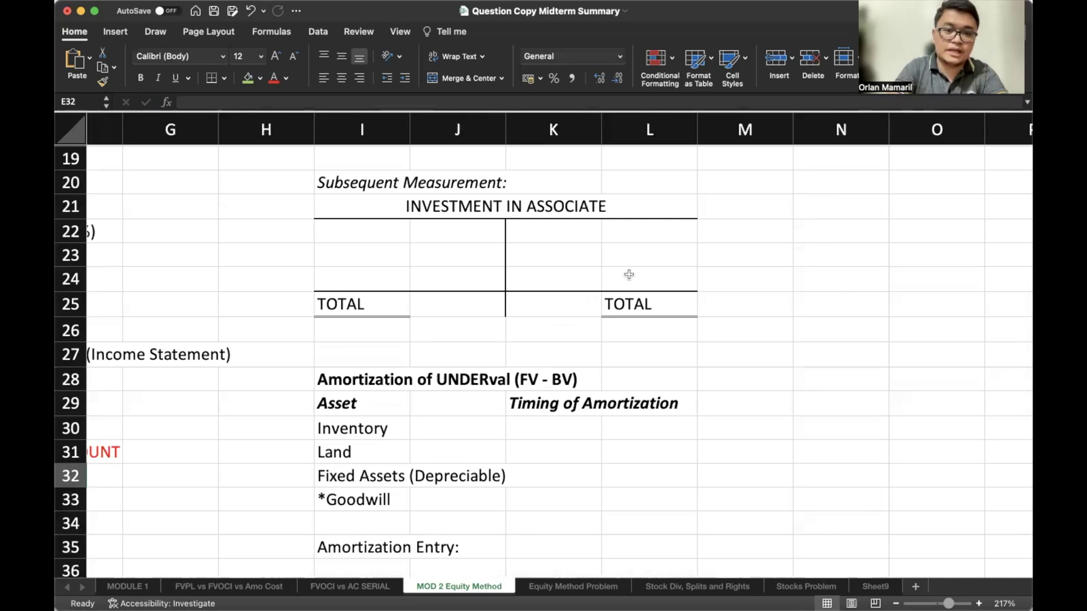
{"action": "left_click", "coordinate": [755, 202]}
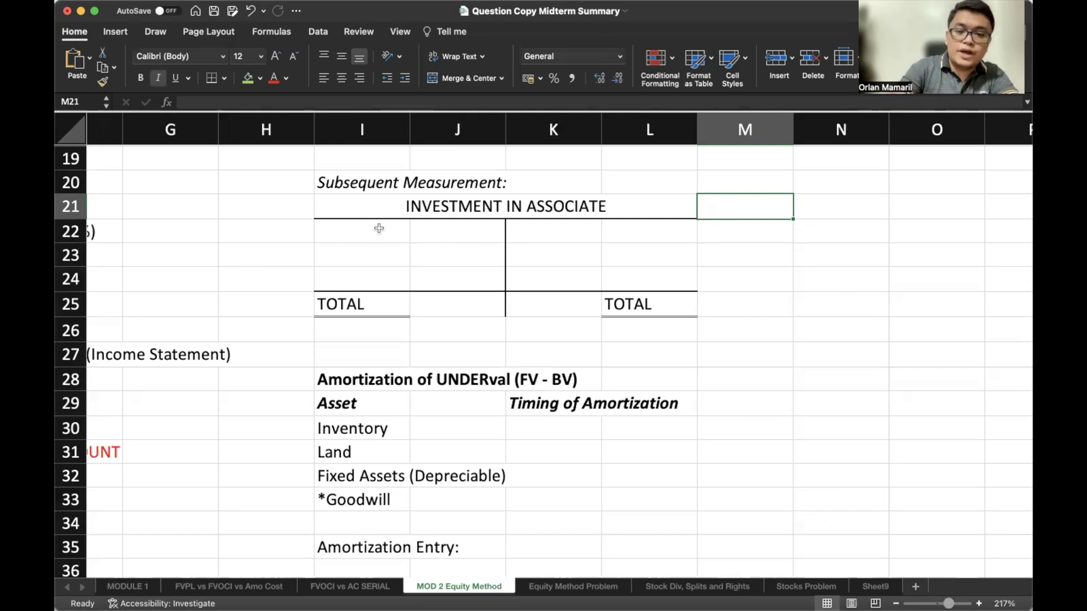
{"action": "left_click_drag", "start_coordinate": [379, 228], "coordinate": [440, 271]}
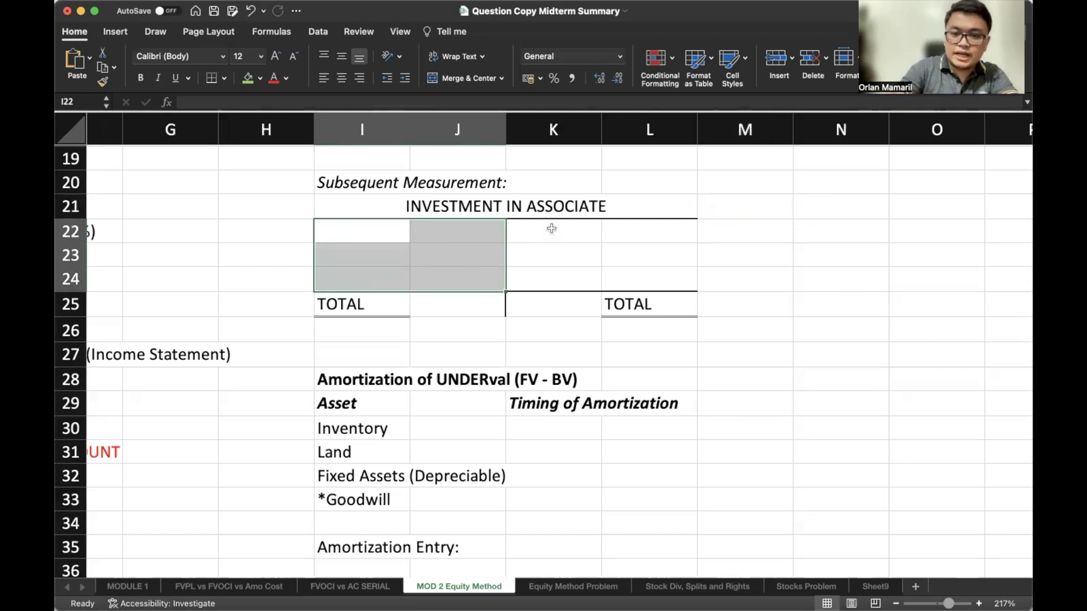
{"action": "left_click_drag", "start_coordinate": [551, 231], "coordinate": [622, 273]}
{"action": "left_click", "coordinate": [739, 211]}
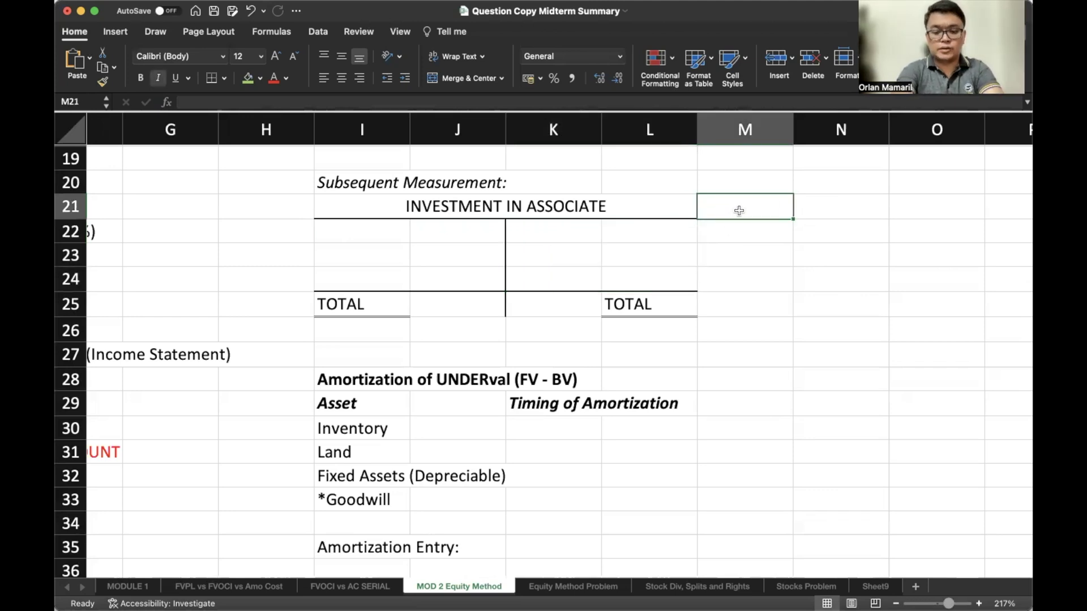
{"action": "type", "text": "(VIO"}
{"action": "key", "text": "BackSpace"}
{"action": "key", "text": "BackSpace"}
{"action": "key", "text": "BackSpace"}
{"action": "type", "text": "BIO EDU)"}
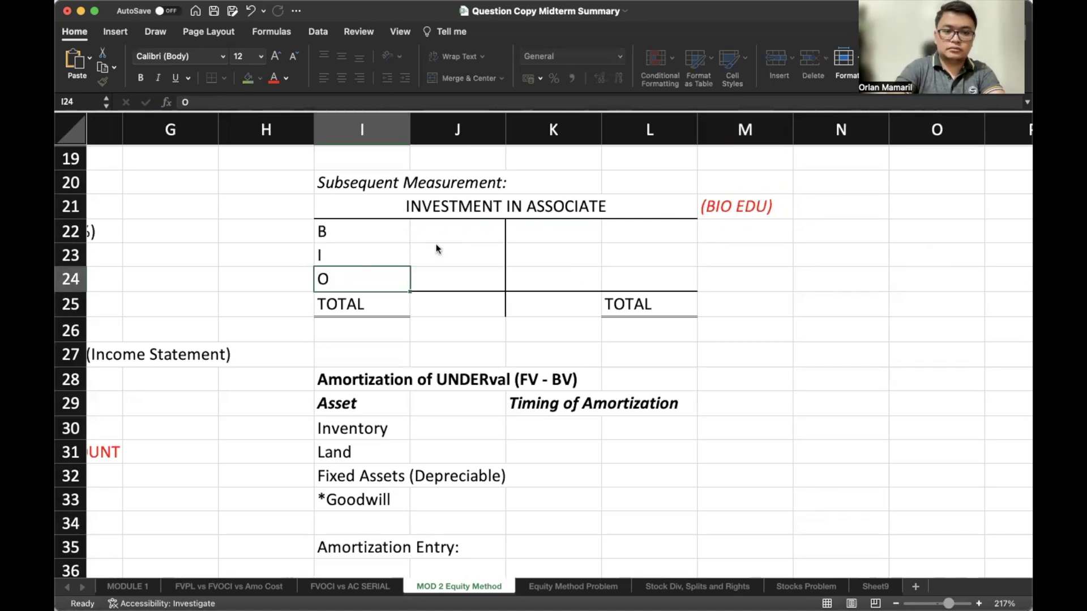
{"action": "left_click", "coordinate": [566, 229]}
{"action": "type", "text": "E"}
{"action": "key", "text": "Return"}
{"action": "type", "text": "D"}
{"action": "key", "text": "Return"}
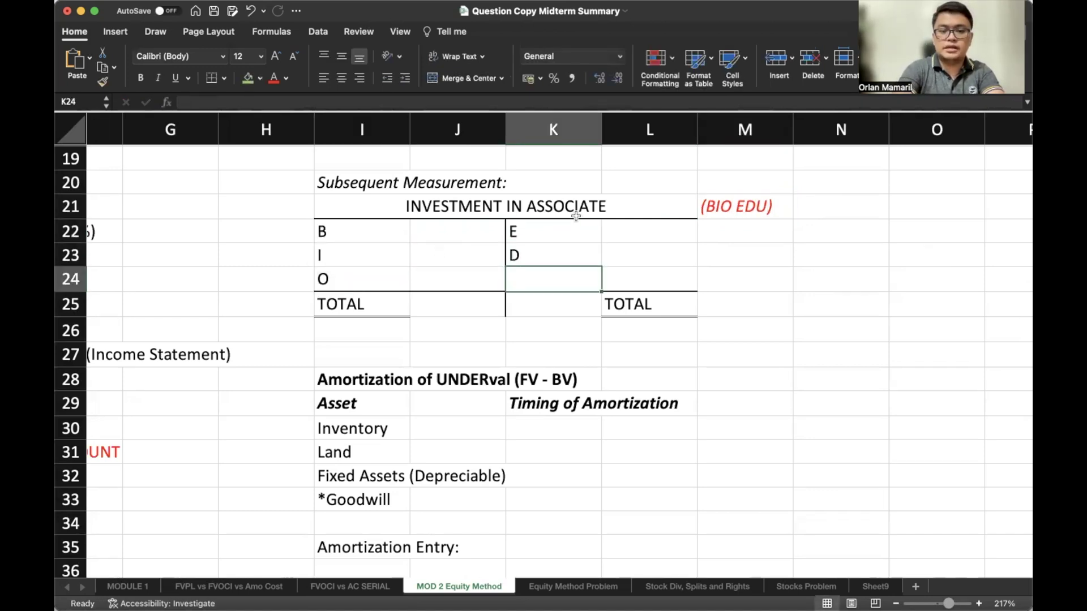
{"action": "type", "text": "U"}
{"action": "key", "text": "Return"}
{"action": "left_click", "coordinate": [384, 236]}
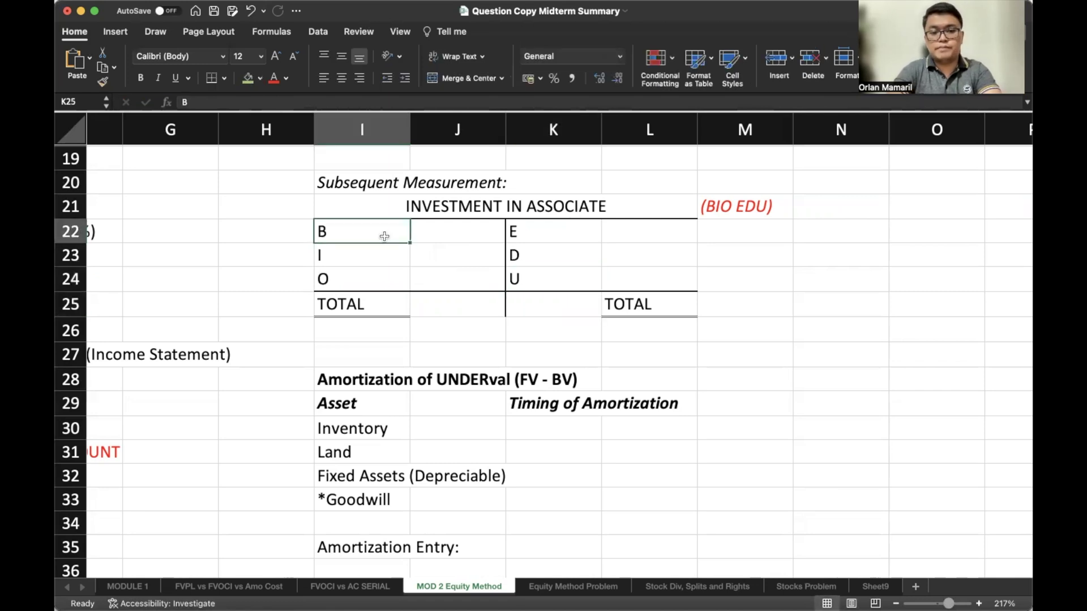
{"action": "type", "text": "Beg Bal"}
{"action": "left_click", "coordinate": [588, 225]}
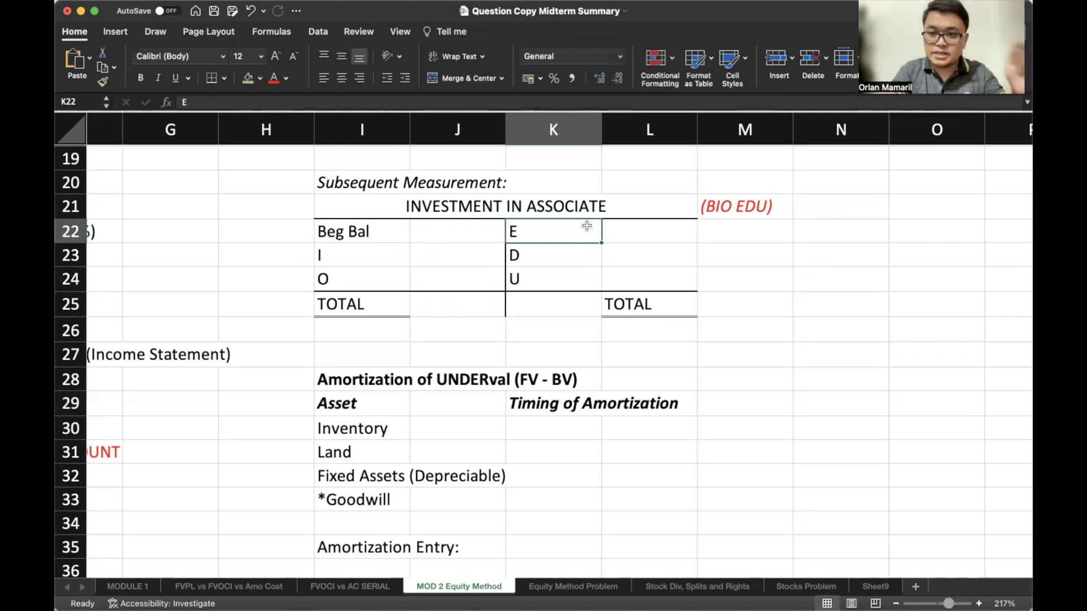
{"action": "type", "text": "End Bal"}
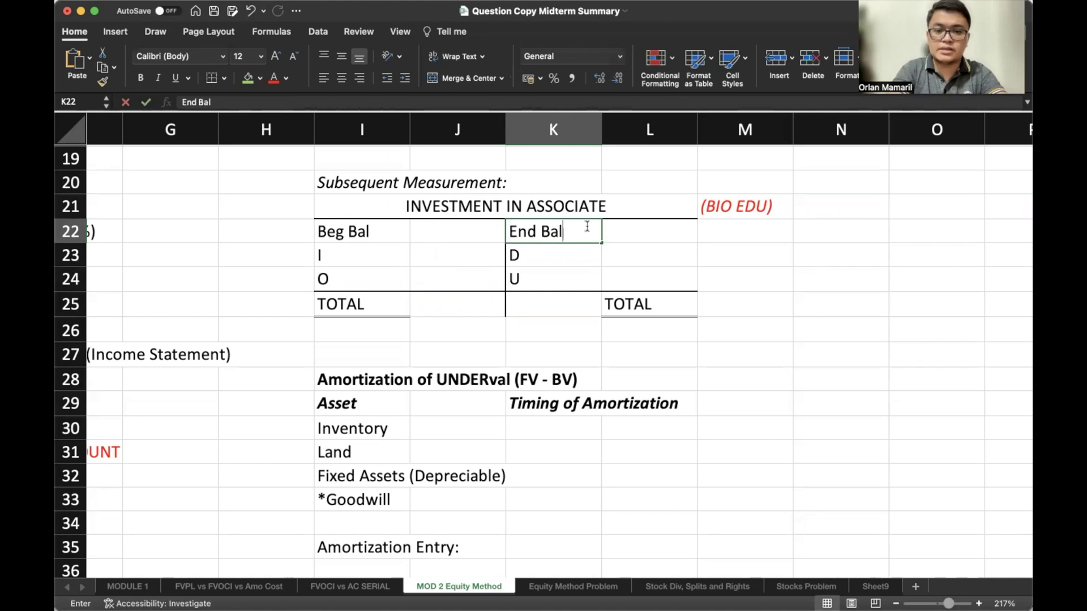
{"action": "key", "text": "Return"}
{"action": "left_click", "coordinate": [359, 255]}
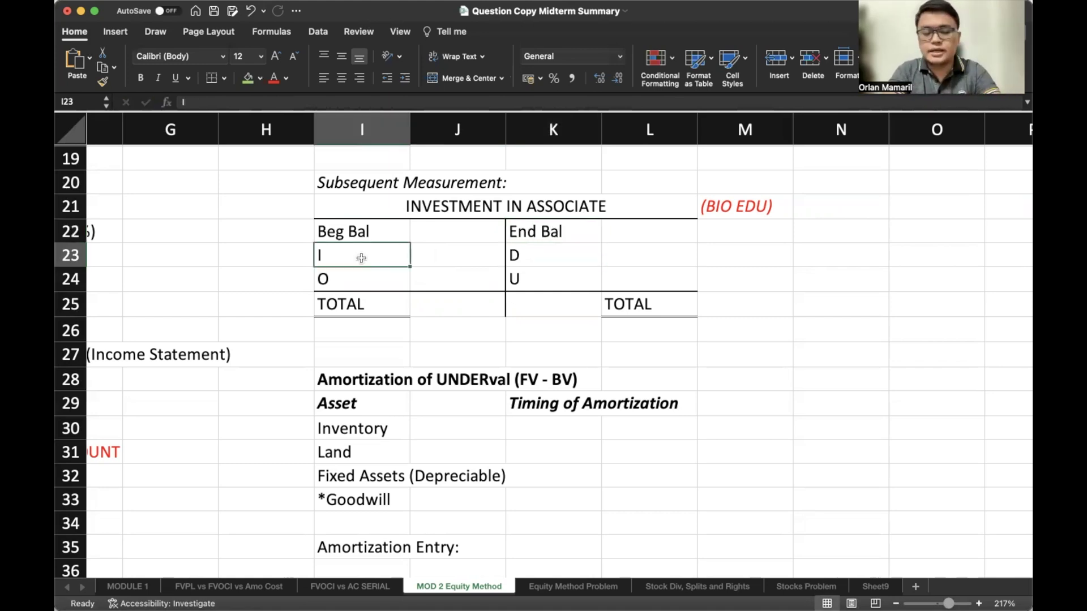
{"action": "type", "text": "Inve"}
{"action": "key", "text": "BackSpace"}
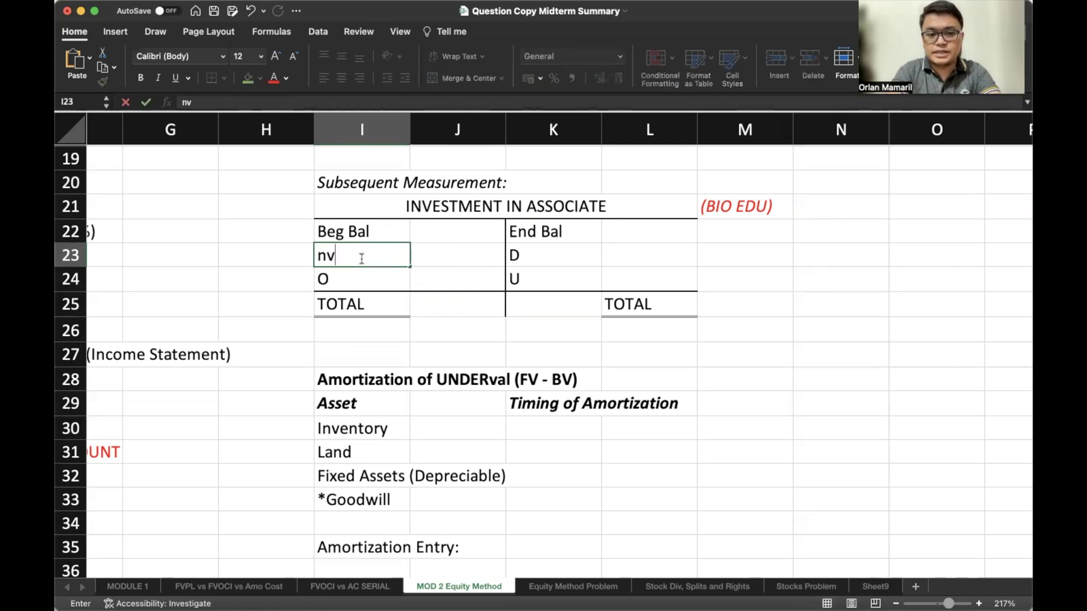
{"action": "type", "text": "este"}
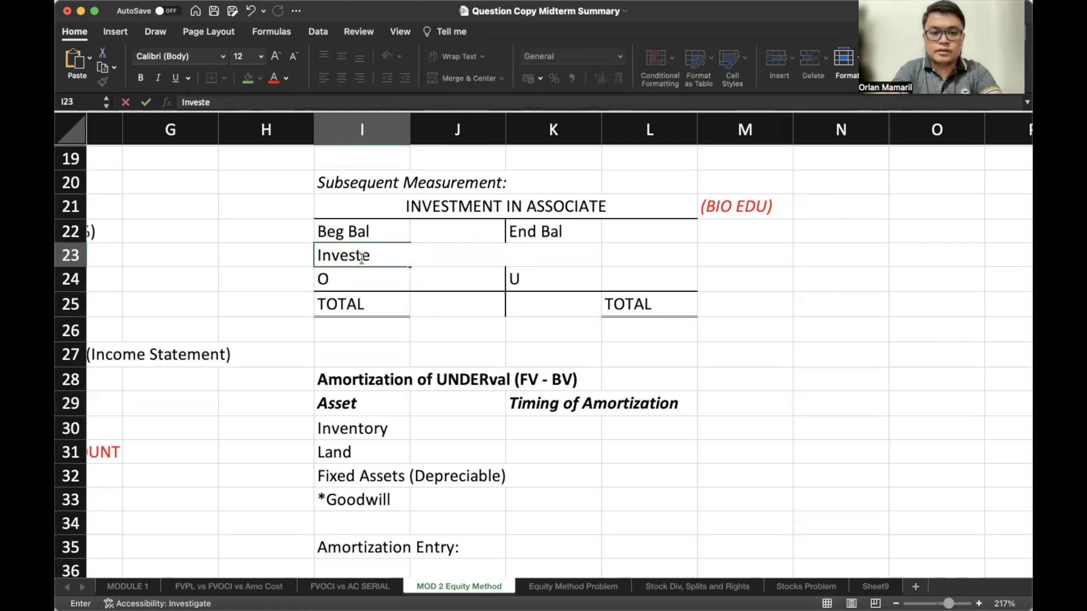
{"action": "type", "text": "e's Ea"}
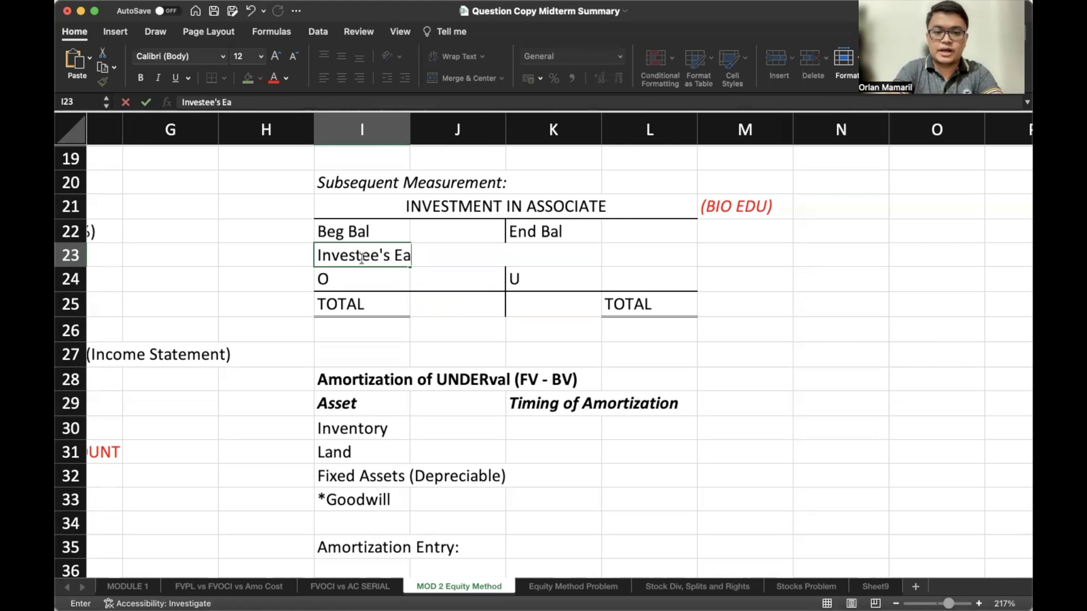
{"action": "type", "text": "rn x In"}
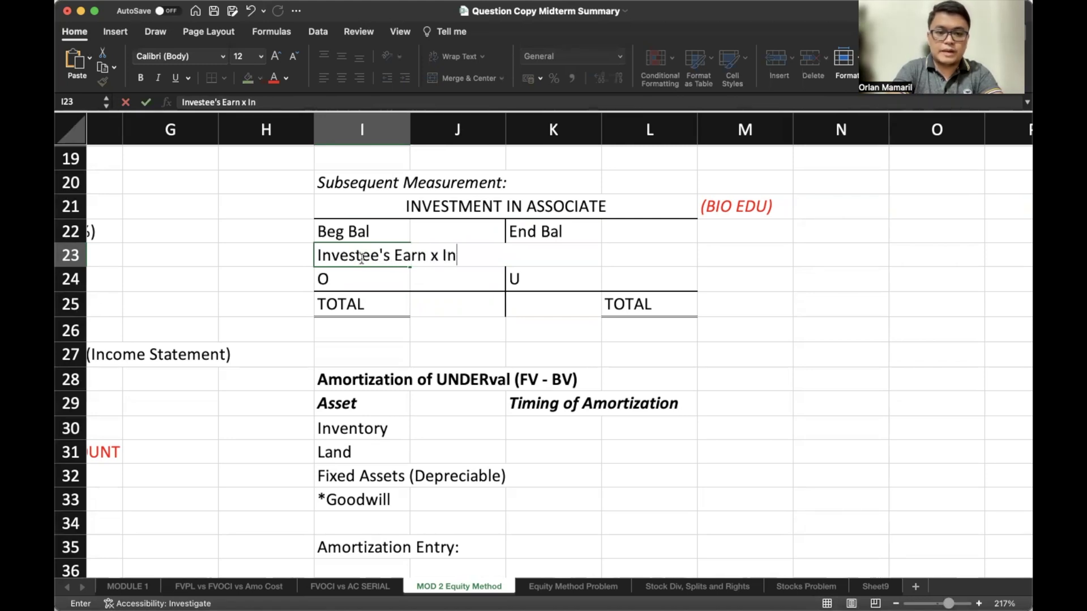
{"action": "type", "text": "v %"}
{"action": "key", "text": "Return"}
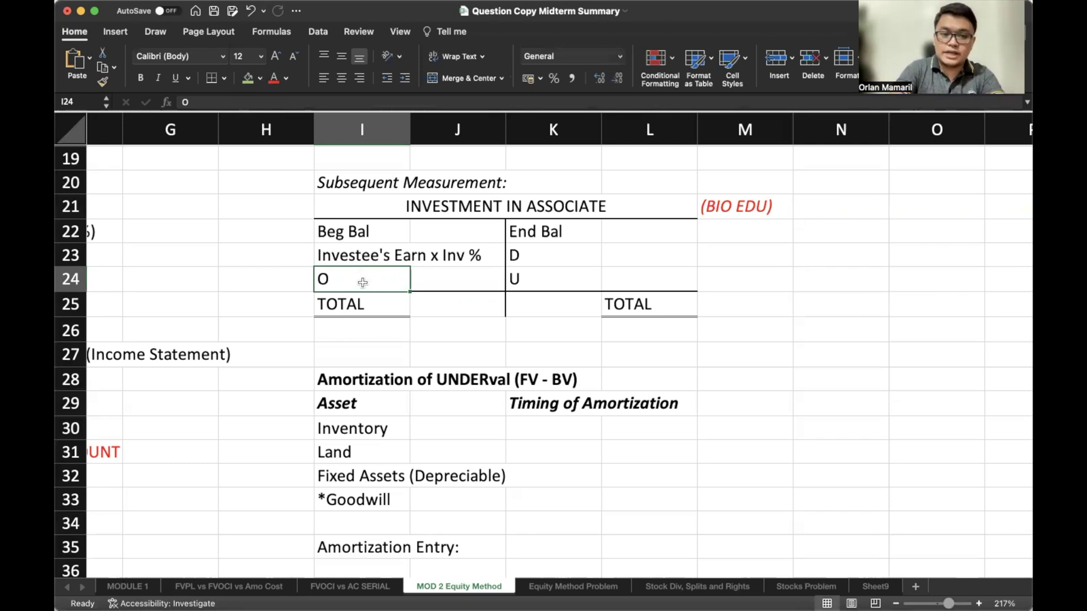
{"action": "double_click", "coordinate": [363, 282]}
{"action": "type", "text": "VERval Amort"}
{"action": "key", "text": "Return"}
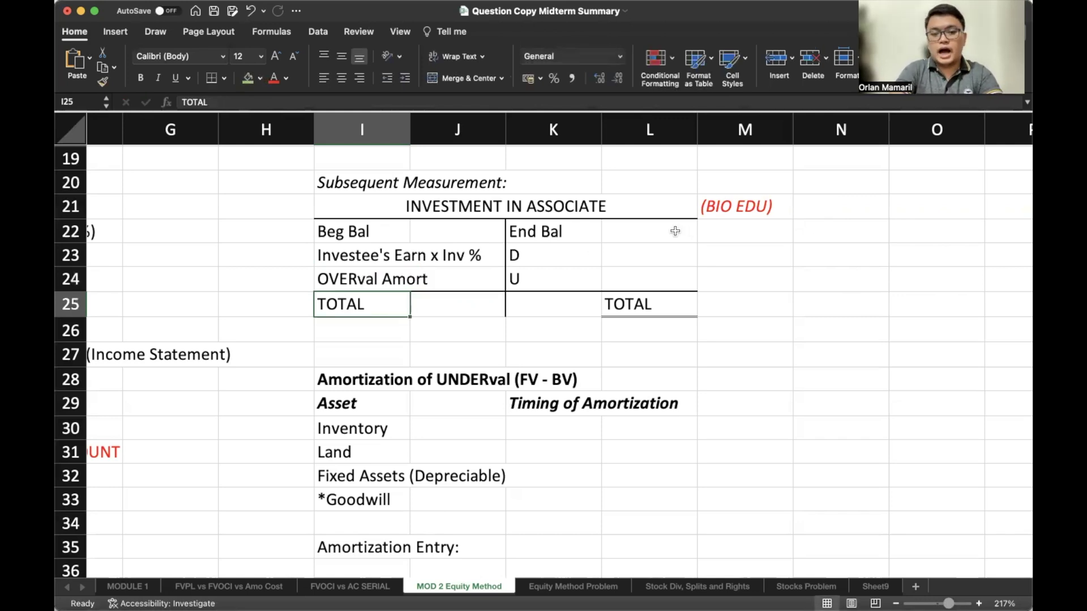
{"action": "left_click", "coordinate": [572, 258]}
{"action": "type", "text": "Di"}
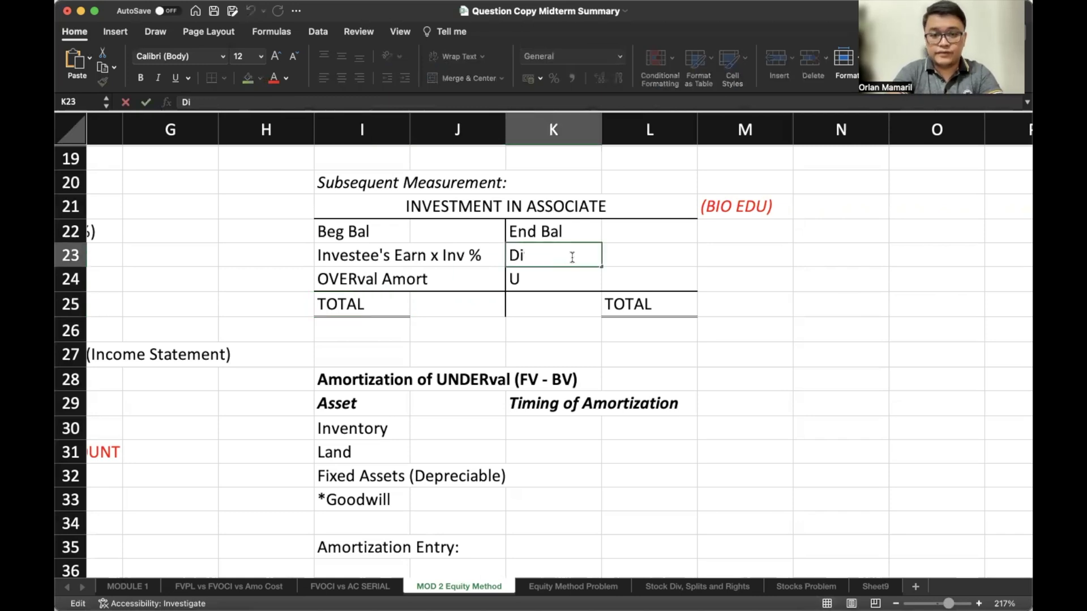
{"action": "type", "text": "vidend Received"}
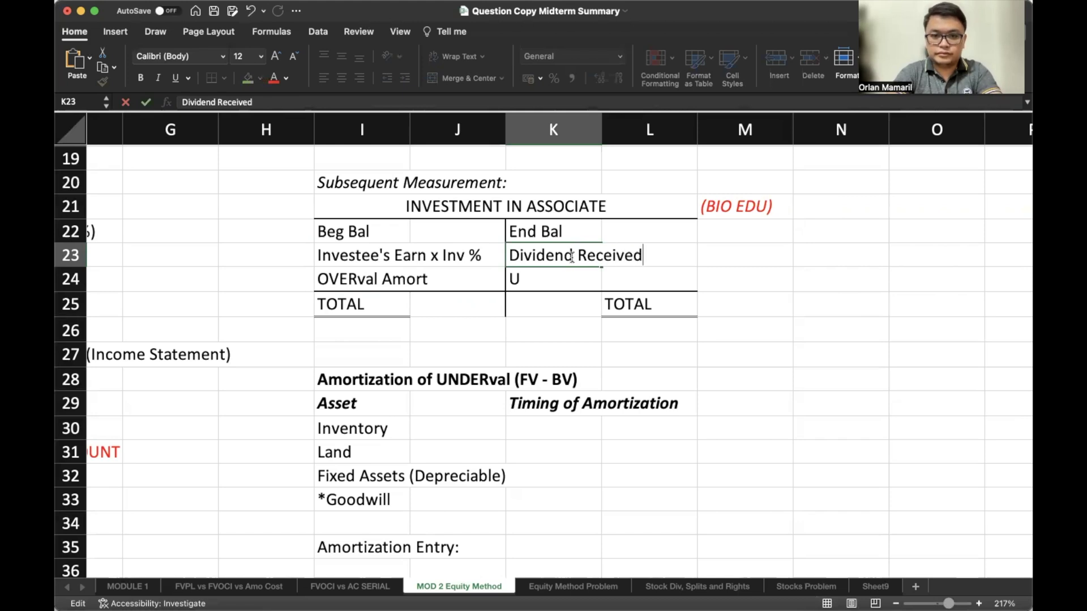
{"action": "key", "text": "Return"}
{"action": "type", "text": "UNDERval "}
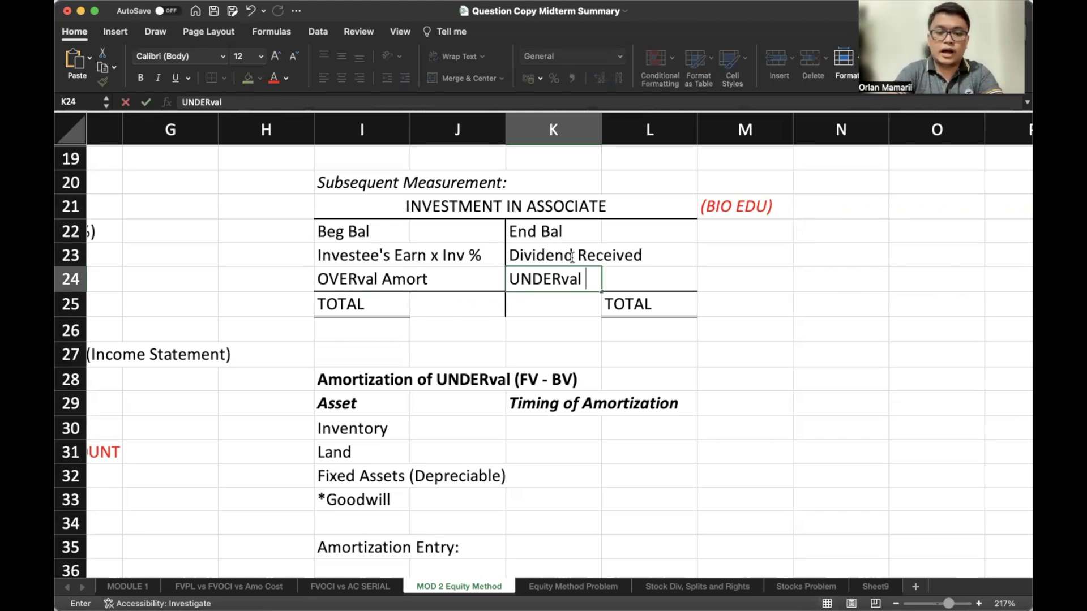
{"action": "type", "text": "Amort"}
{"action": "key", "text": "Return"}
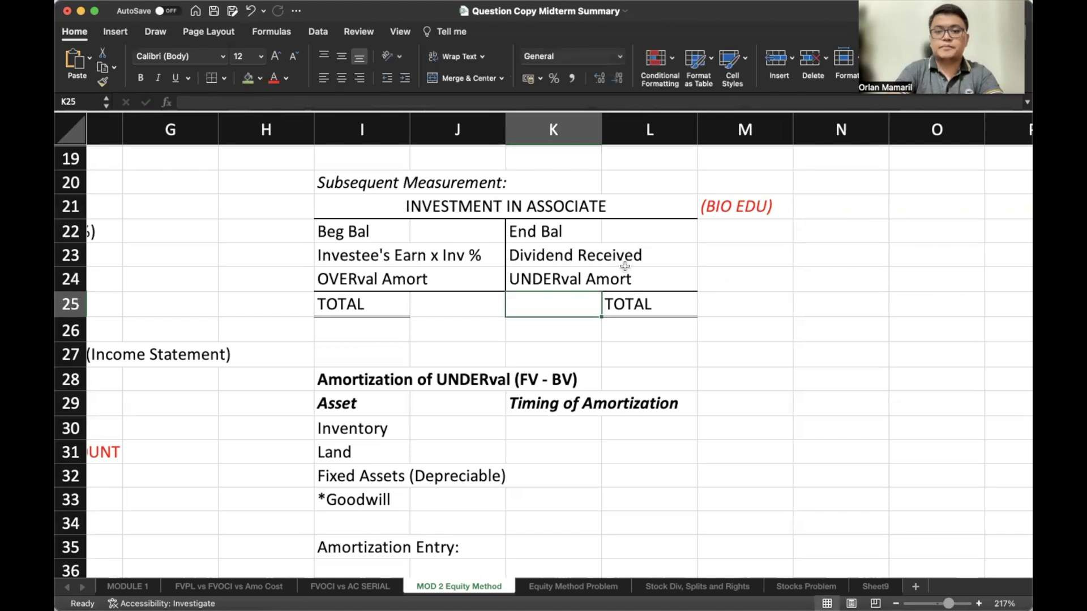
{"action": "left_click", "coordinate": [750, 288]}
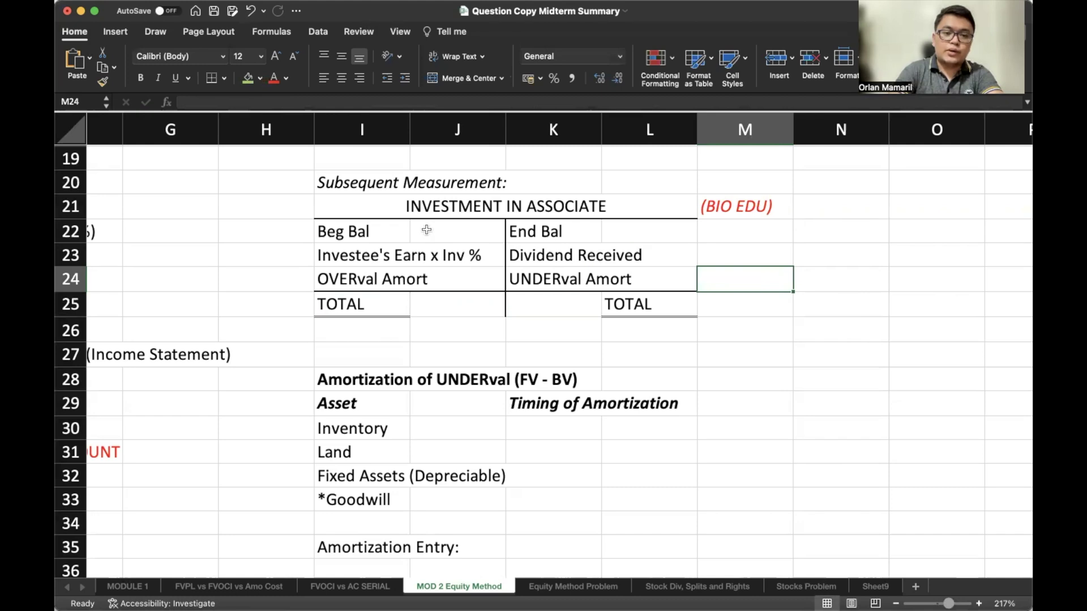
{"action": "left_click", "coordinate": [446, 234]}
{"action": "key", "text": "Down"}
{"action": "key", "text": "Down"}
{"action": "key", "text": "Right"}
{"action": "key", "text": "Right"}
{"action": "key", "text": "Up"}
{"action": "key", "text": "Up"}
{"action": "key", "text": "Down"}
{"action": "key", "text": "Down"}
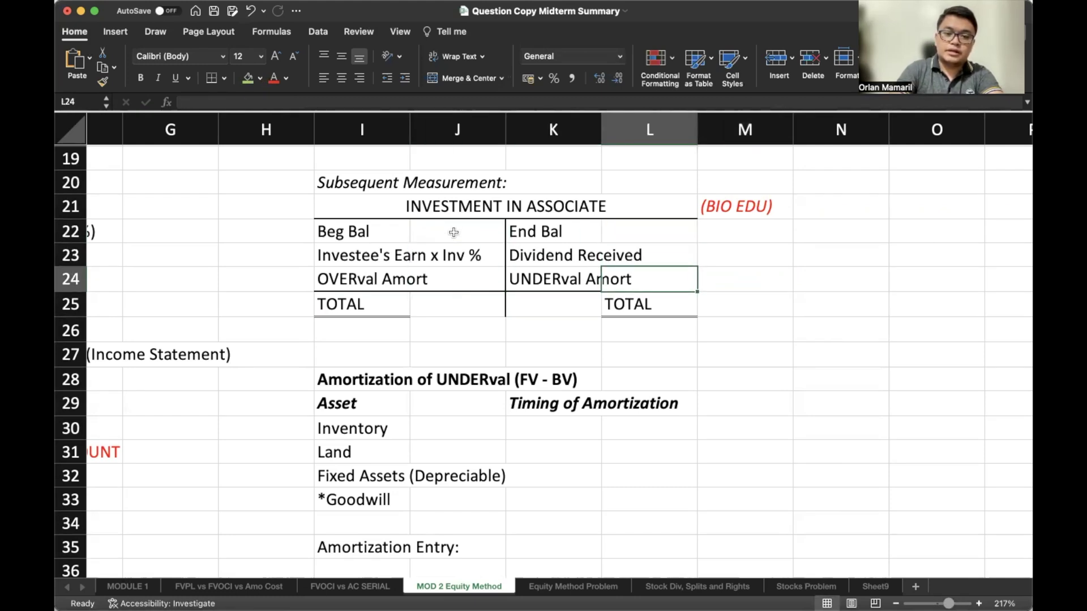
{"action": "left_click", "coordinate": [377, 304]}
{"action": "left_click_drag", "start_coordinate": [377, 304], "coordinate": [691, 306]}
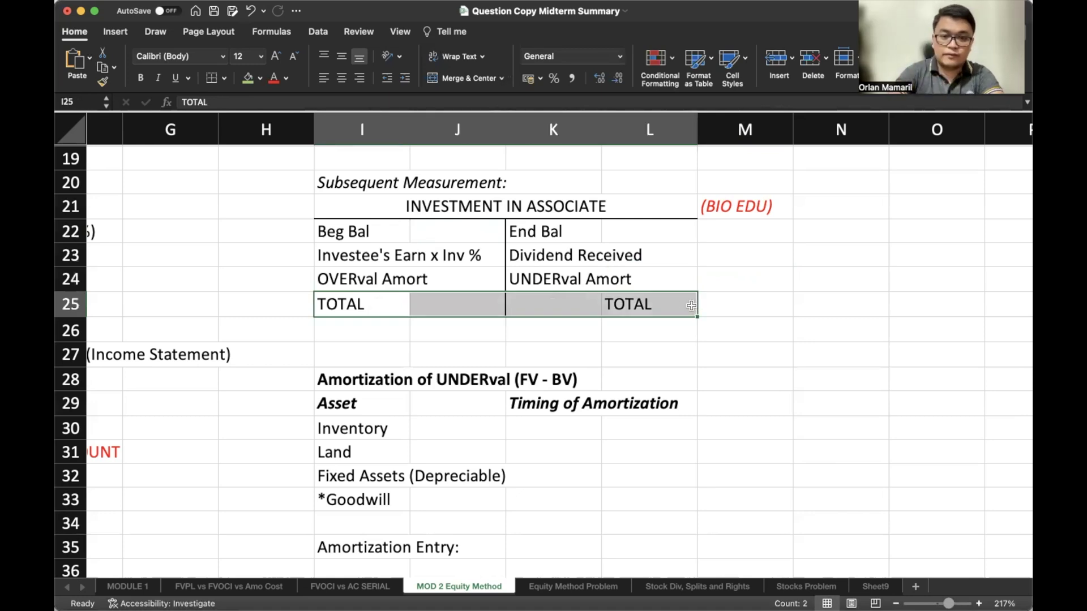
{"action": "left_click_drag", "start_coordinate": [399, 240], "coordinate": [683, 279]}
{"action": "left_click", "coordinate": [699, 339]}
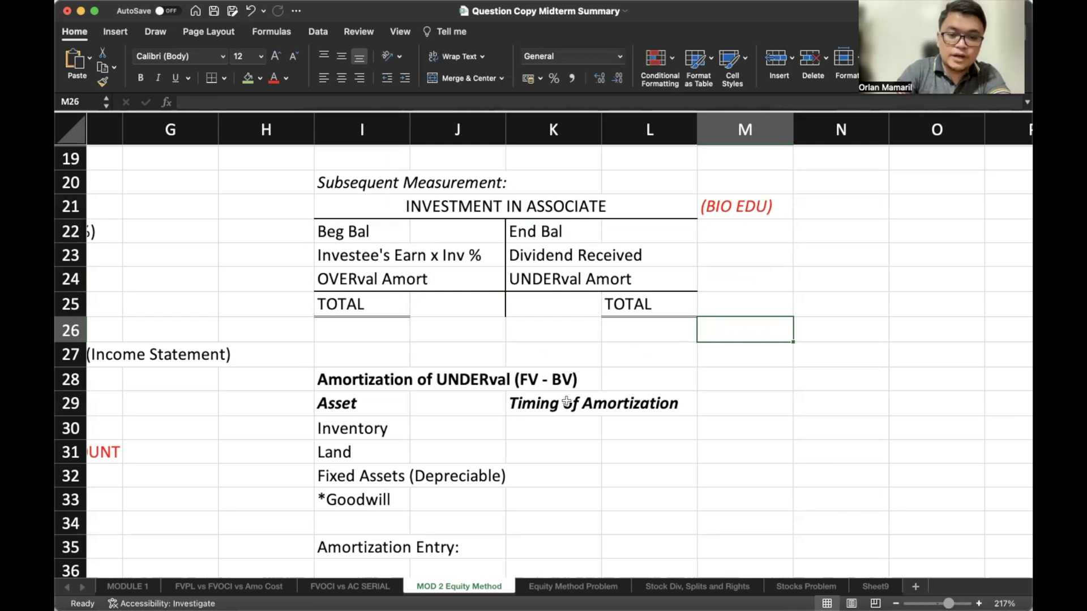
- Locate the Amortization of UNDERval table and its Inventory, Land and Fixed Assets rows
{"action": "scroll", "coordinate": [552, 414], "scroll_direction": "down", "scroll_amount": 2}
{"action": "left_click", "coordinate": [521, 315]}
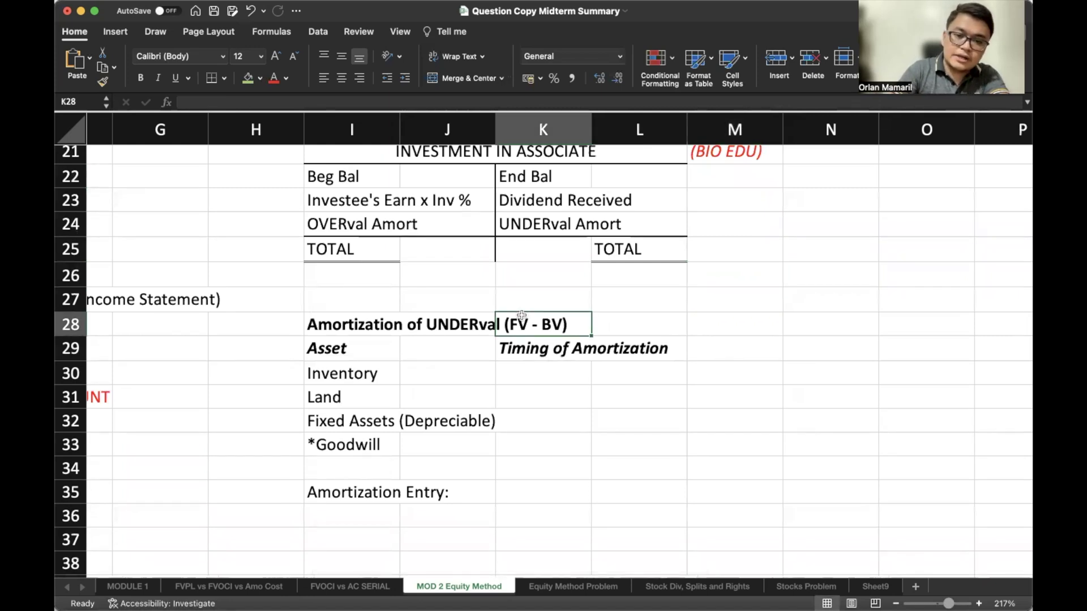
{"action": "left_click", "coordinate": [389, 372]}
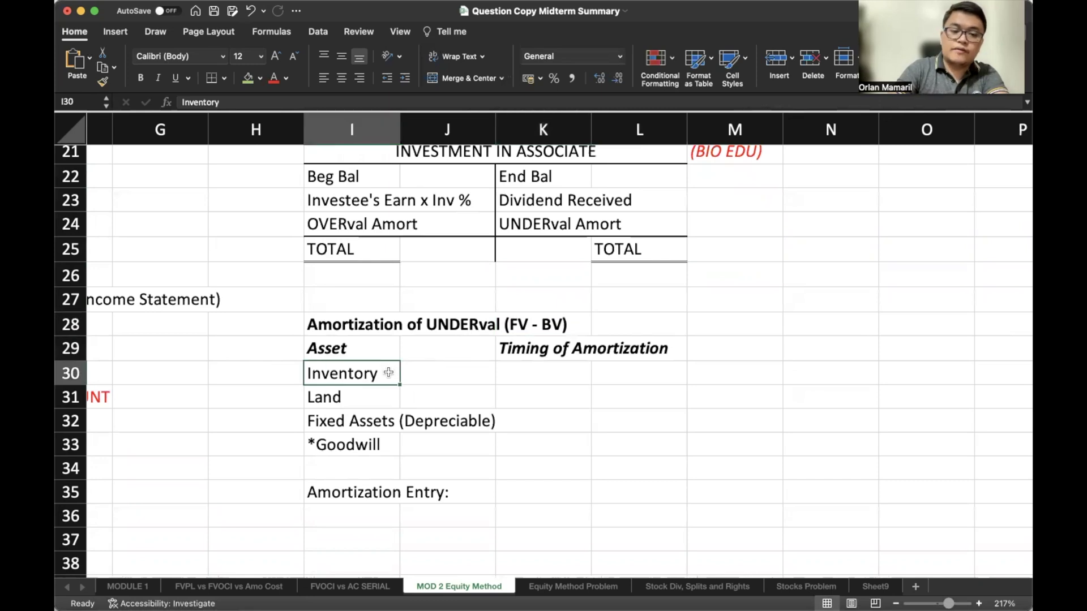
{"action": "key", "text": "Down"}
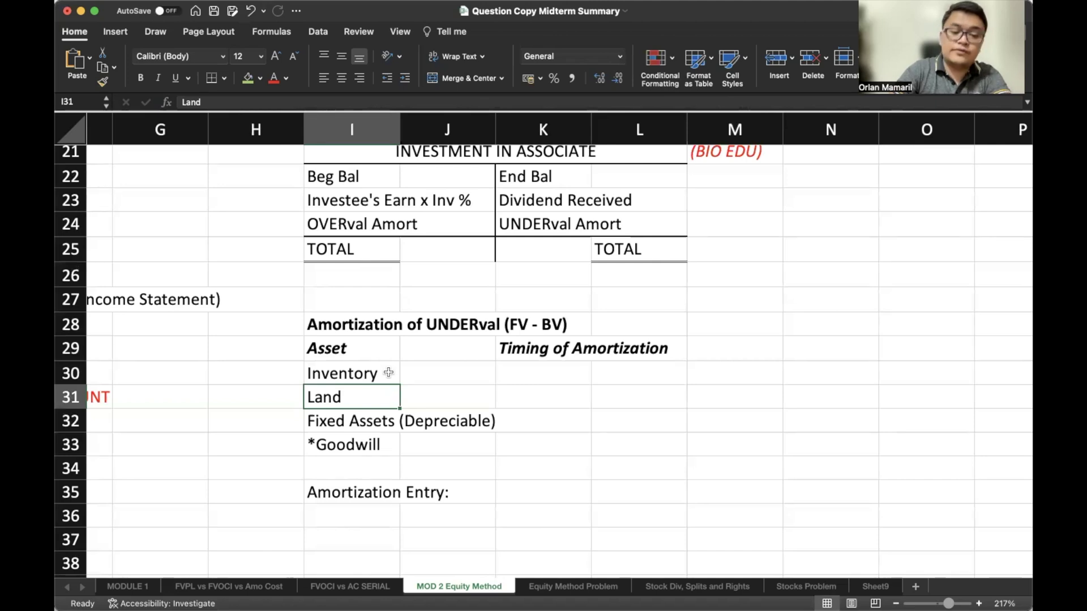
{"action": "left_click", "coordinate": [388, 422]}
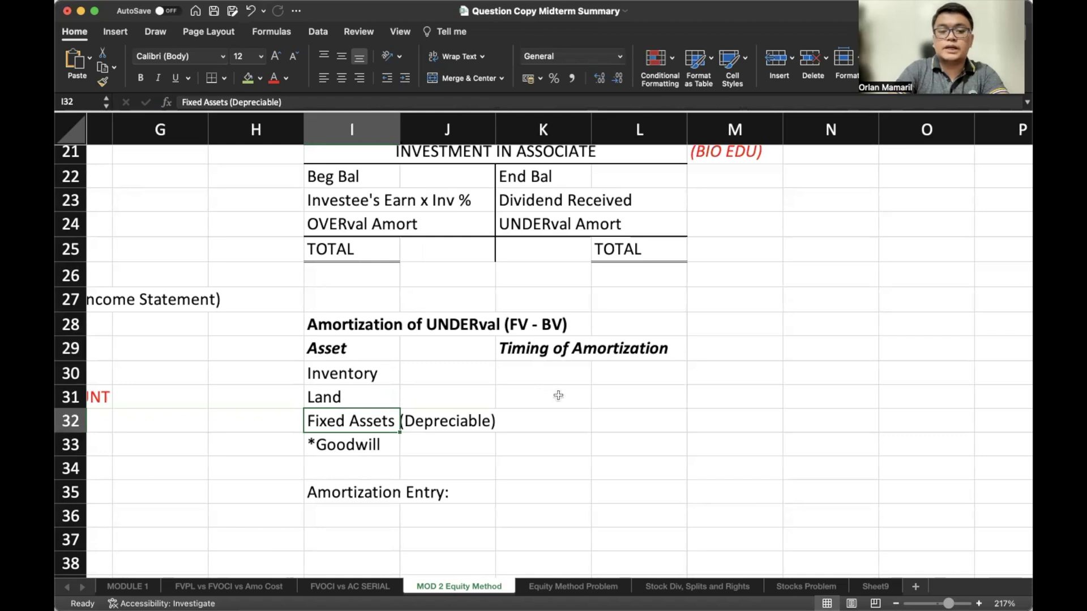
- Enter the timings 'when it is sold' for Inventory and 'not amortize' for Land
{"action": "left_click", "coordinate": [562, 373]}
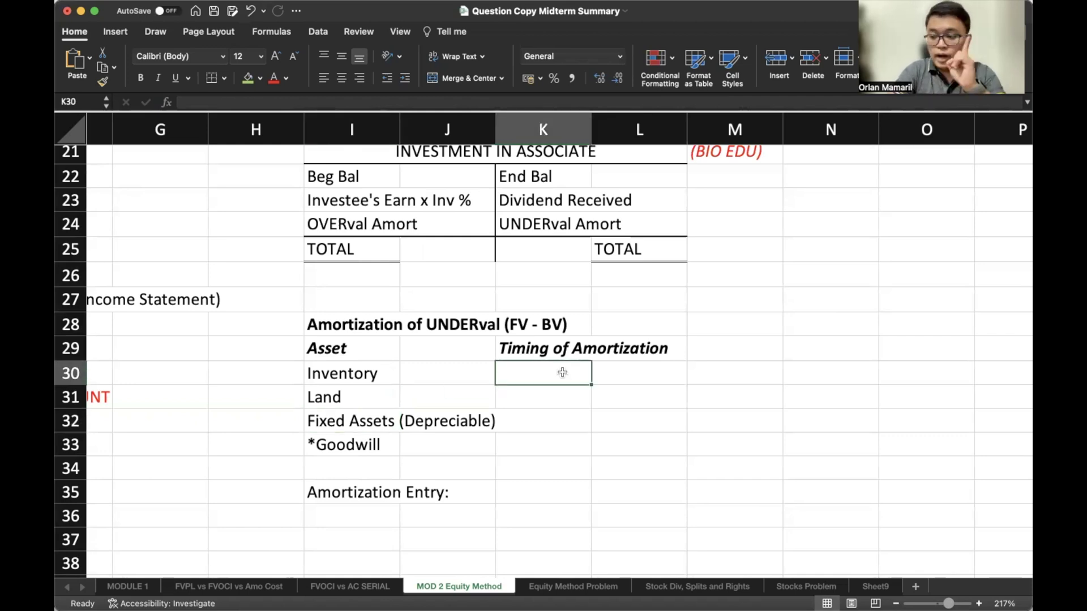
{"action": "type", "text": "when it is sold"}
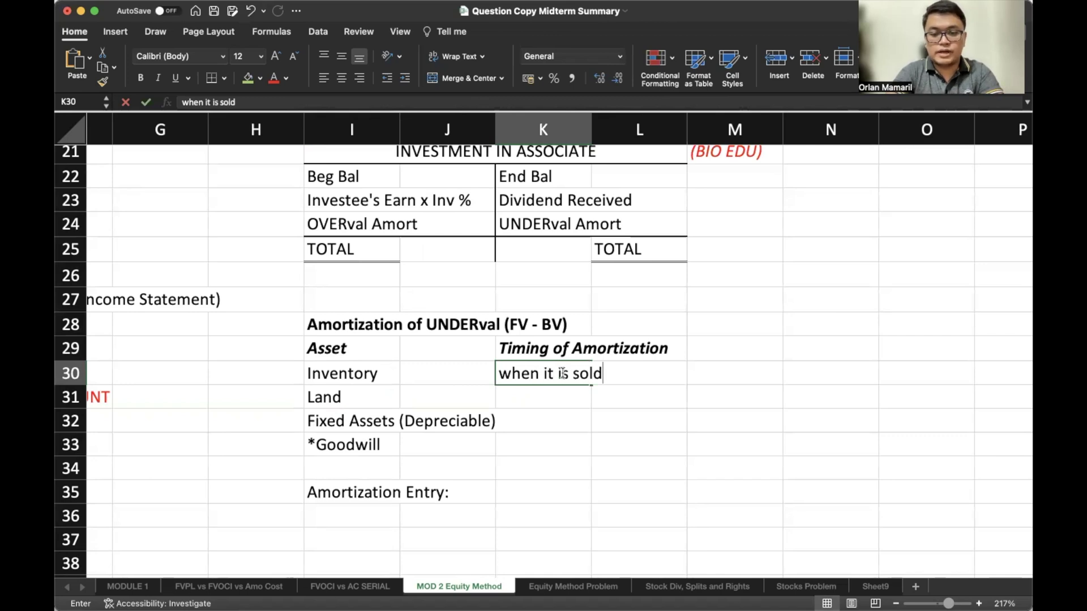
{"action": "key", "text": "Return"}
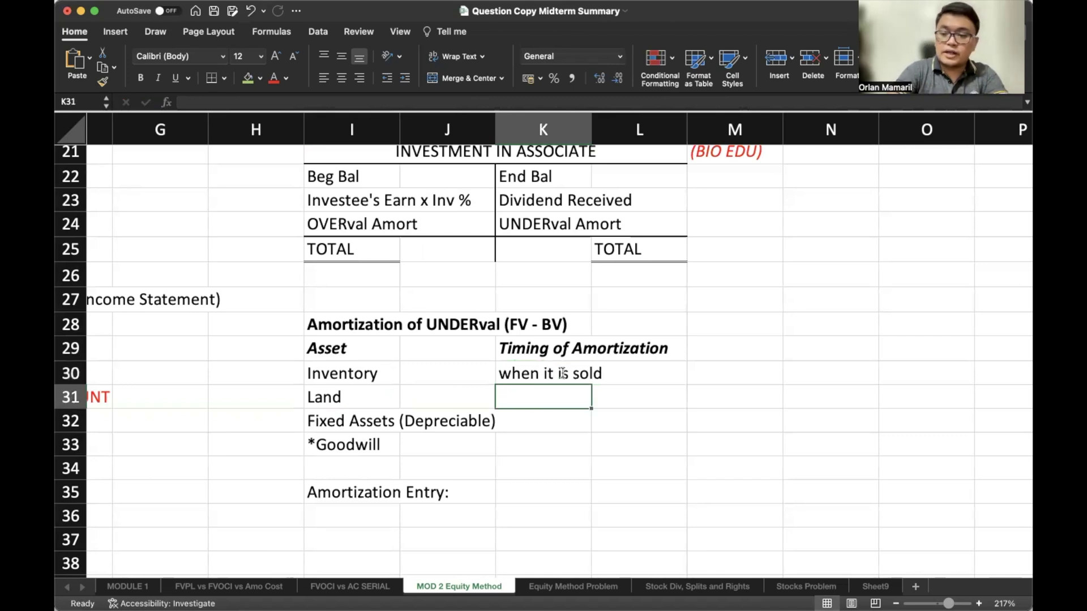
{"action": "type", "text": "not amortize"}
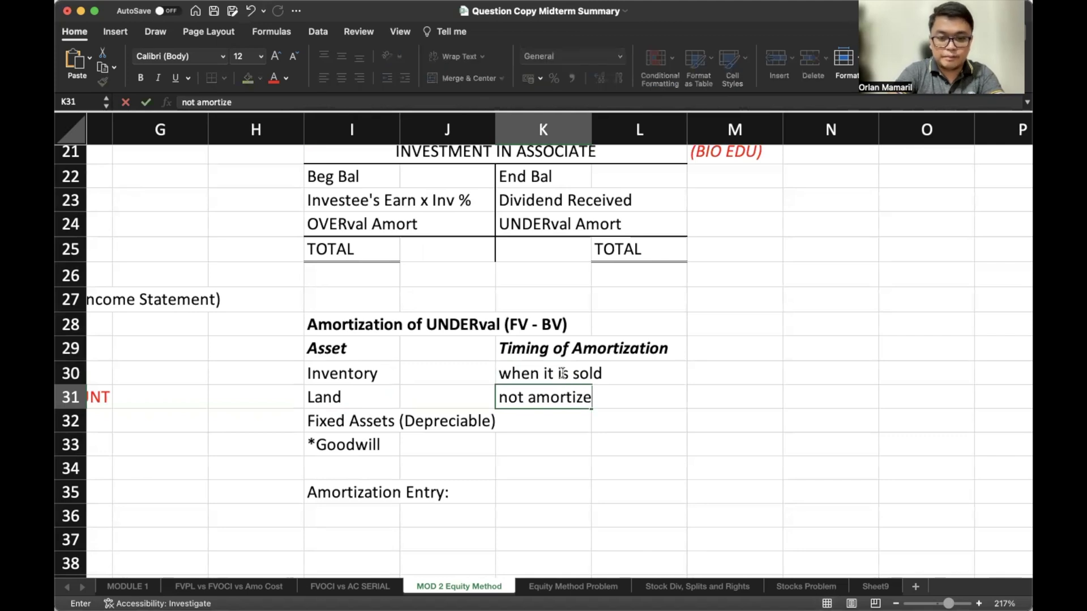
{"action": "key", "text": "Return"}
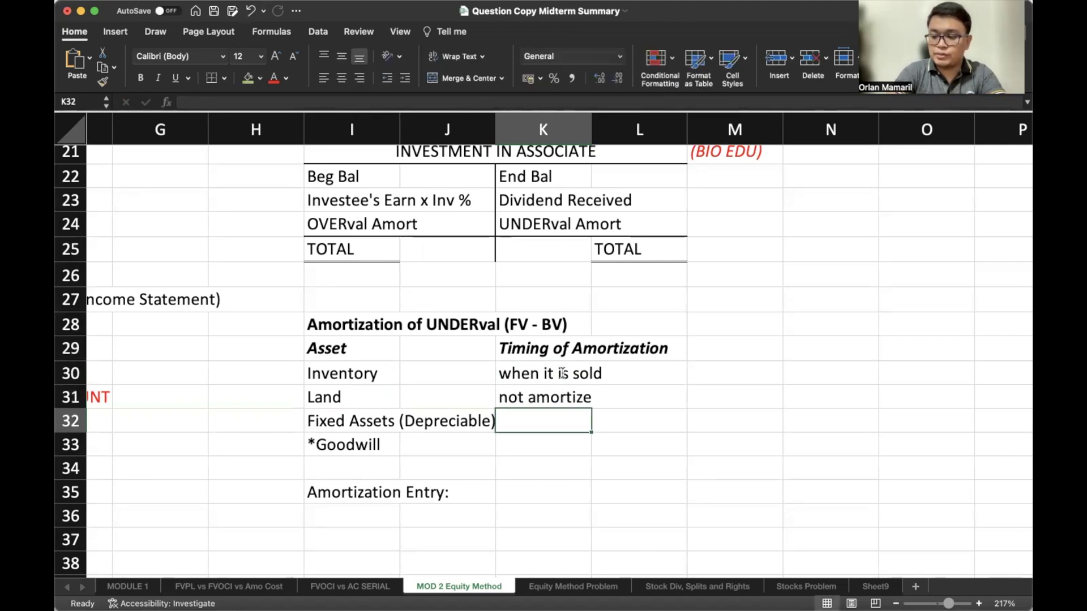
- Enter 'based on remaining useful life' for Fixed Assets and 'not amortized - not accounted for separately' for Goodwill
{"action": "type", "text": "based on t"}
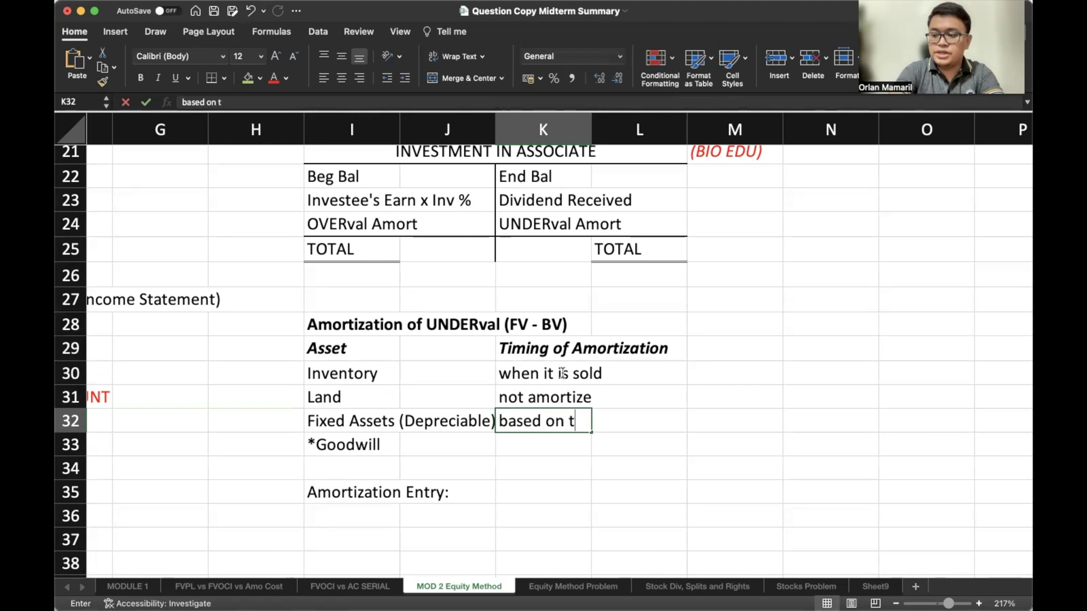
{"action": "key", "text": "BackSpace"}
{"action": "type", "text": "remainin"}
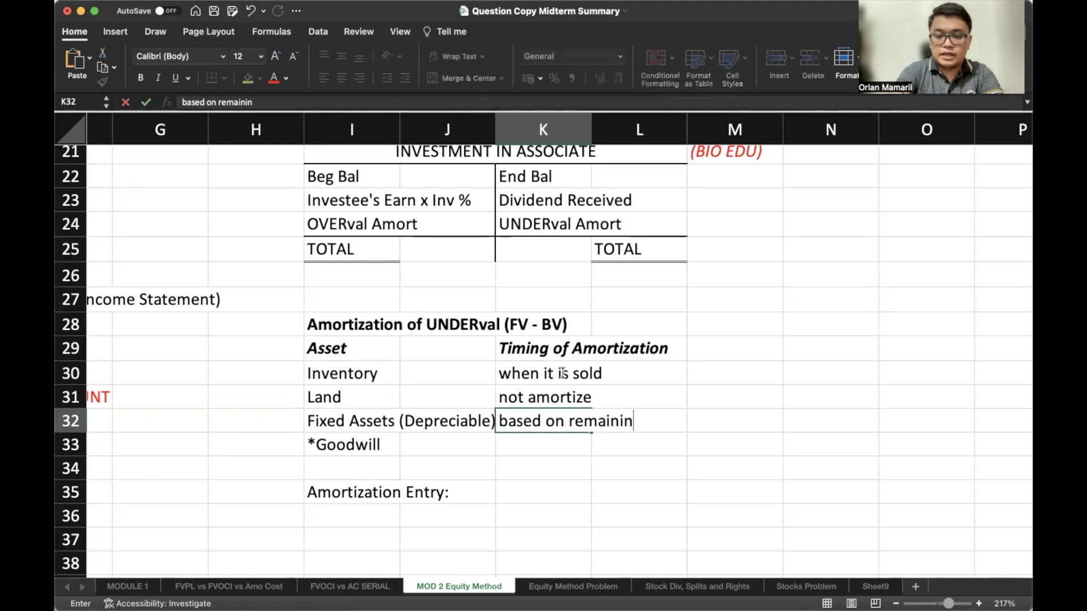
{"action": "type", "text": "g useful li"}
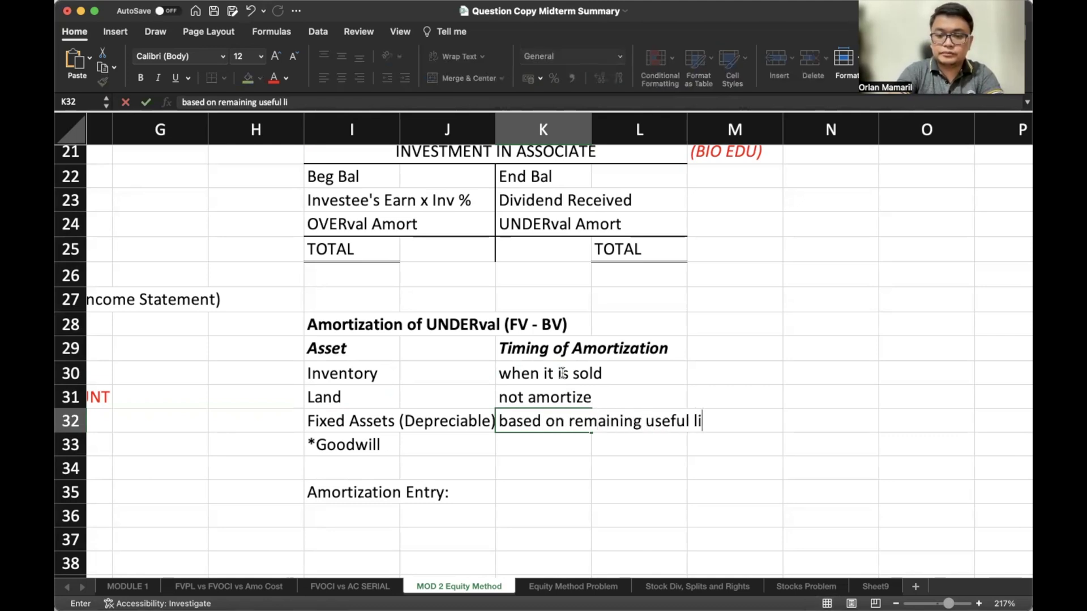
{"action": "type", "text": "fe"}
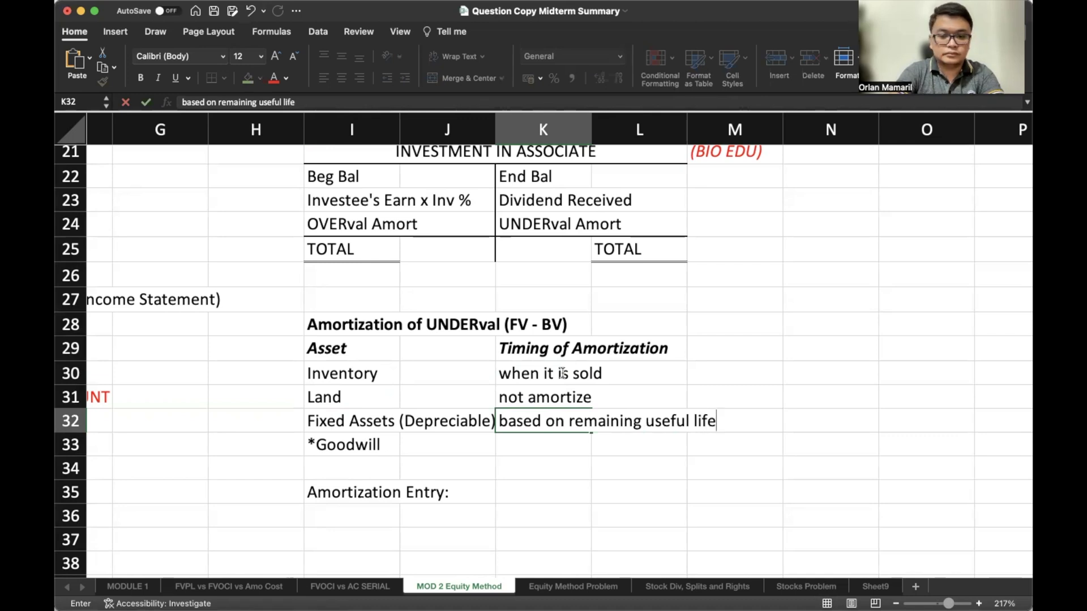
{"action": "key", "text": "Return"}
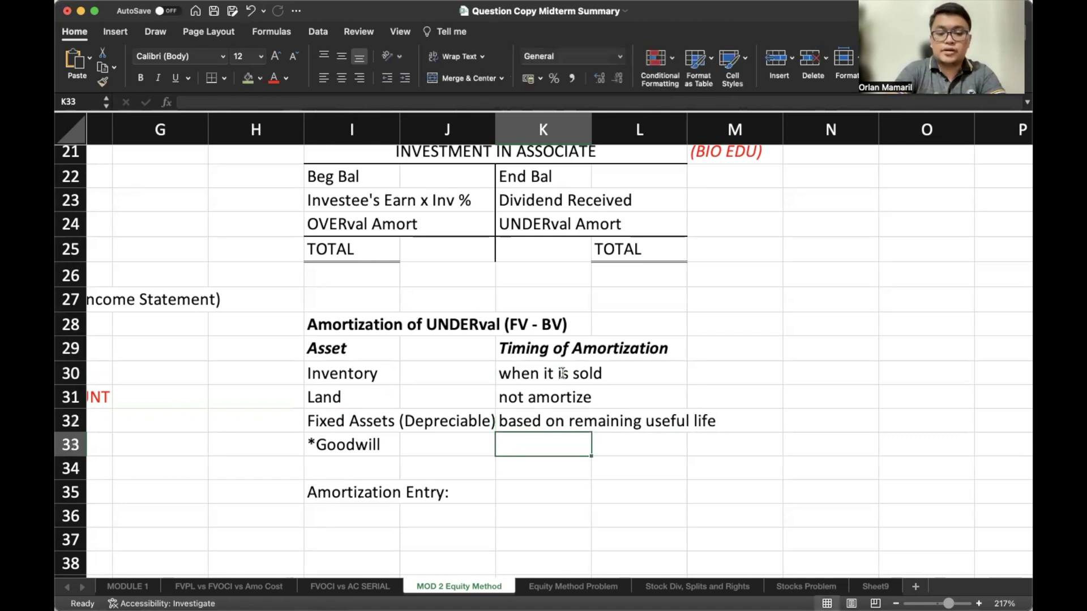
{"action": "type", "text": "not amortiz"}
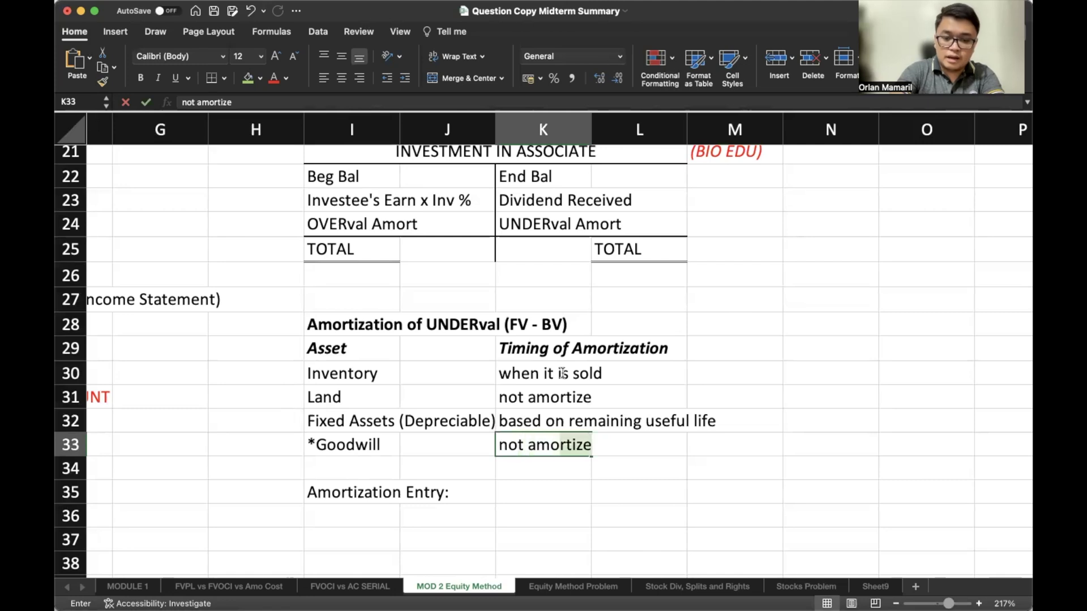
{"action": "type", "text": "ed - "}
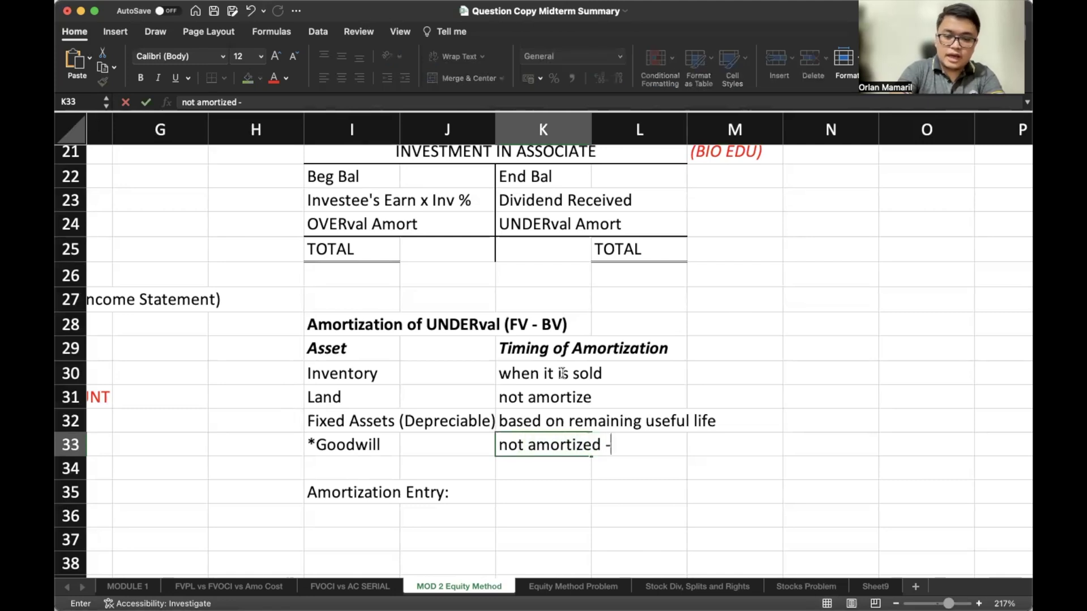
{"action": "type", "text": "not accounted"}
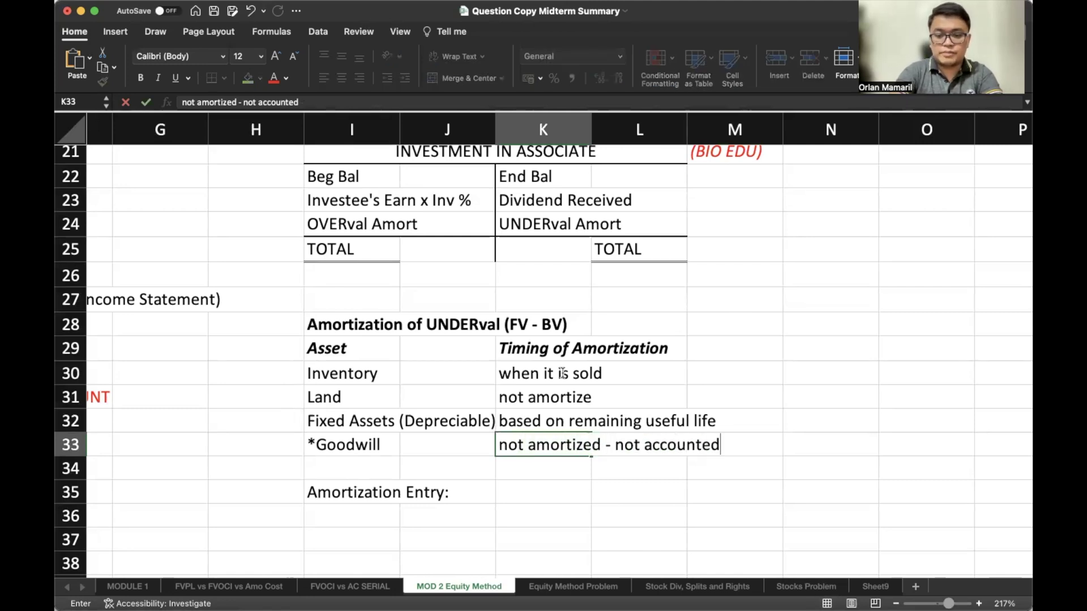
{"action": "type", "text": " for separately"}
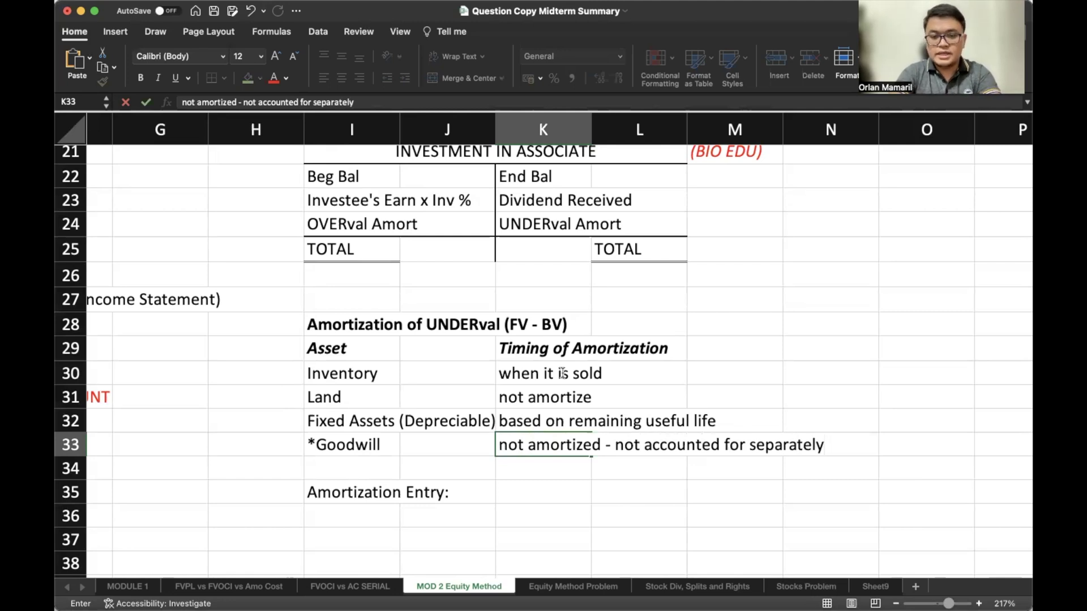
{"action": "key", "text": "Return"}
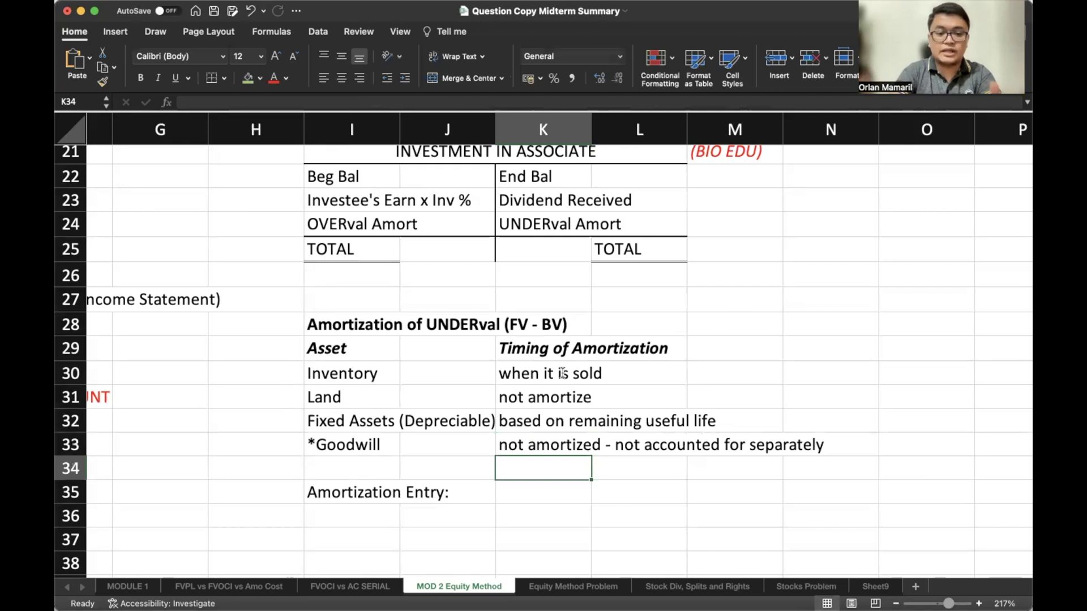
{"action": "key", "text": "Down"}
{"action": "key", "text": "Down"}
{"action": "key", "text": "Left"}
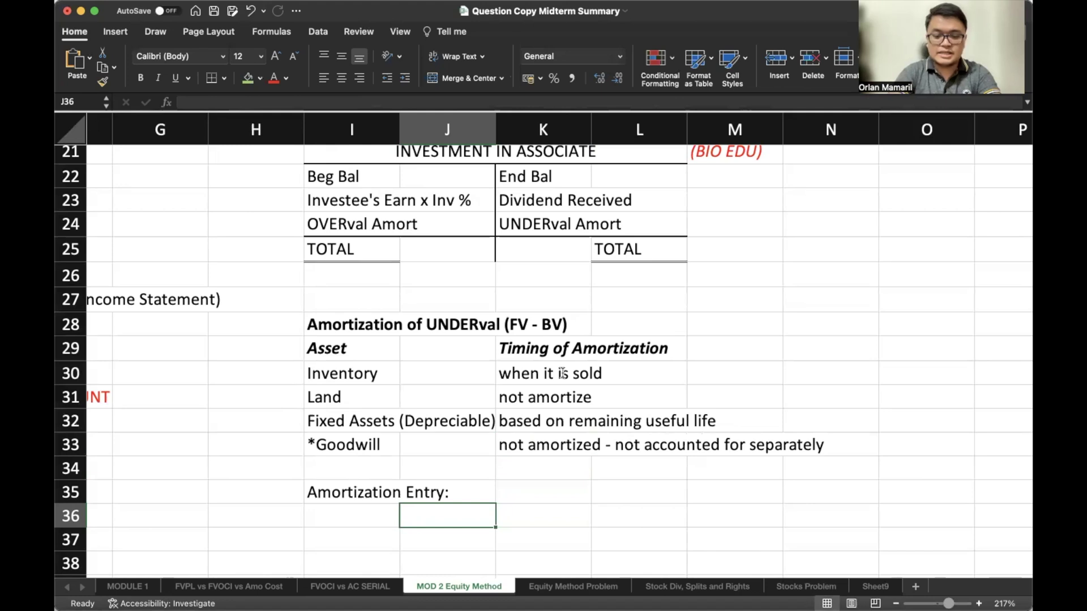
- Record the amortization entry: debit Investment Income, credit Investment In Associate, noted (DOWN, DOWN)
{"action": "type", "text": "Investme"}
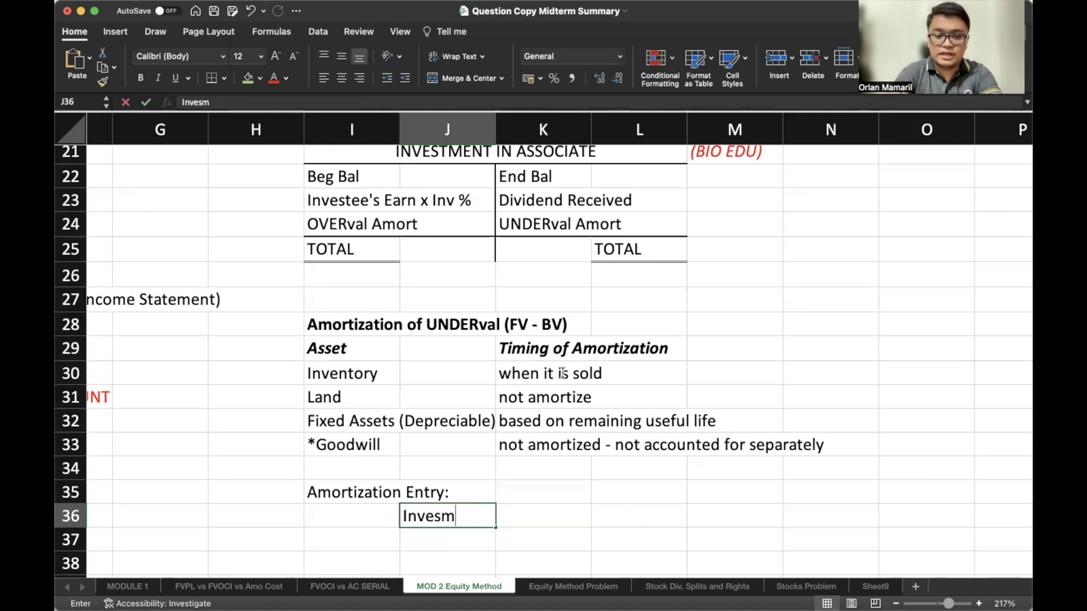
{"action": "type", "text": "nt Income"}
{"action": "key", "text": "Return"}
{"action": "key", "text": "Right"}
{"action": "type", "text": "Investment "}
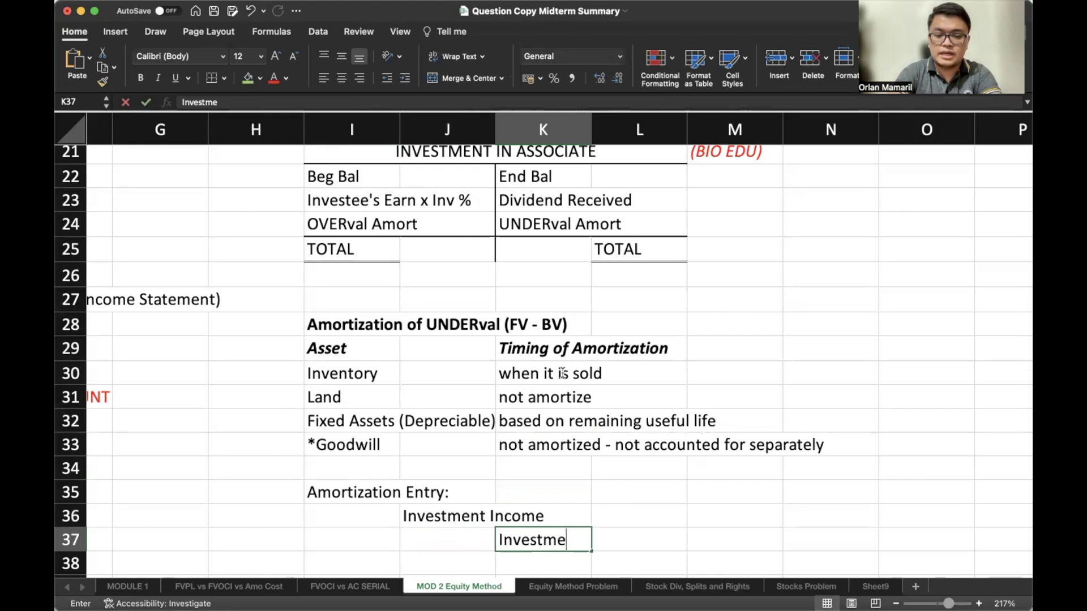
{"action": "type", "text": "In Associate"}
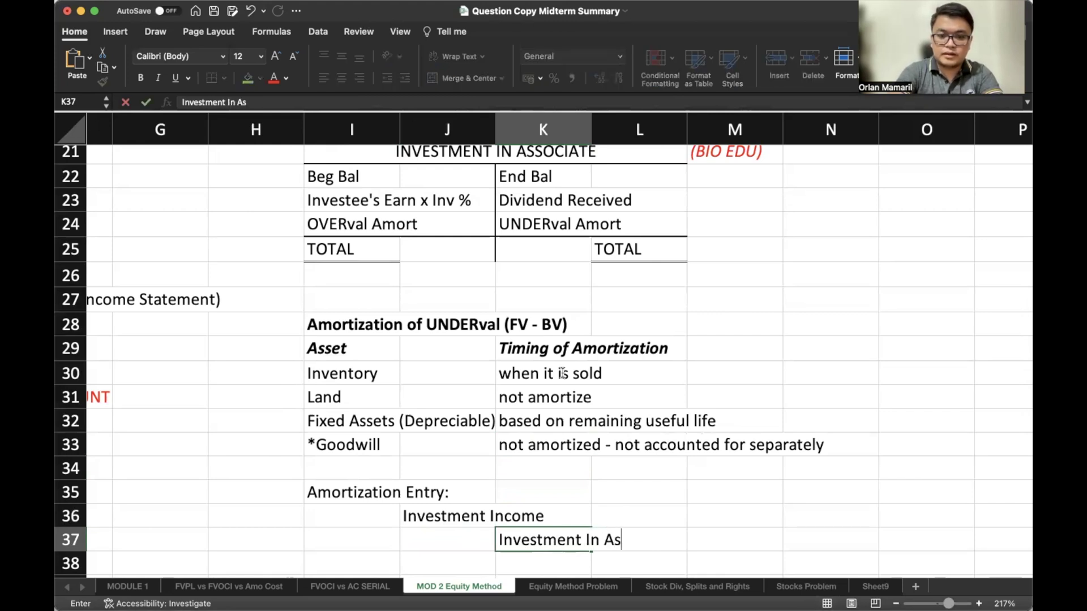
{"action": "key", "text": "Up"}
{"action": "key", "text": "Up"}
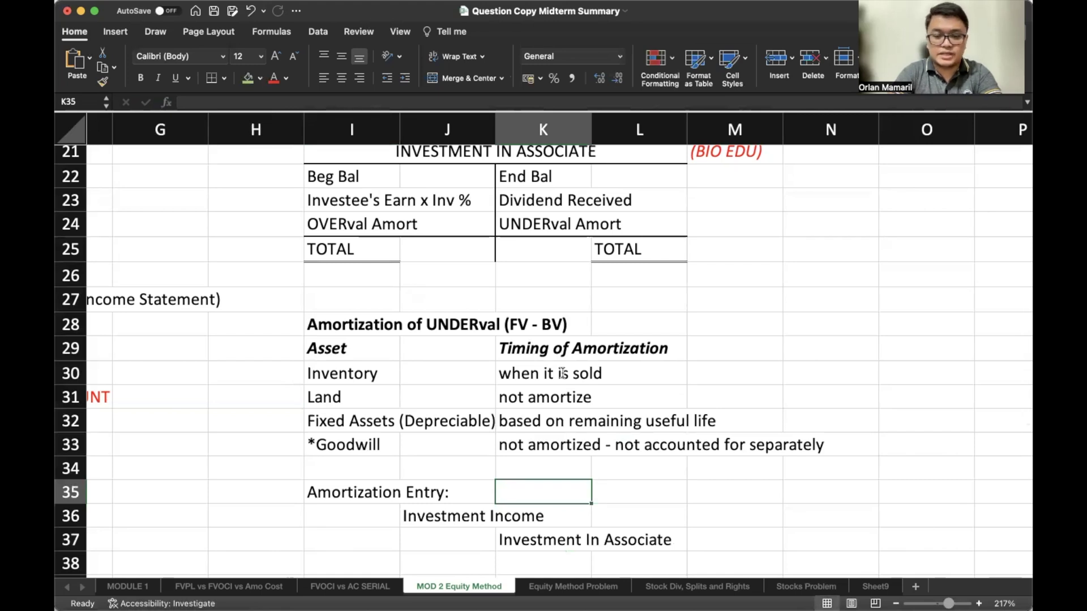
{"action": "type", "text": "(DOWN, "}
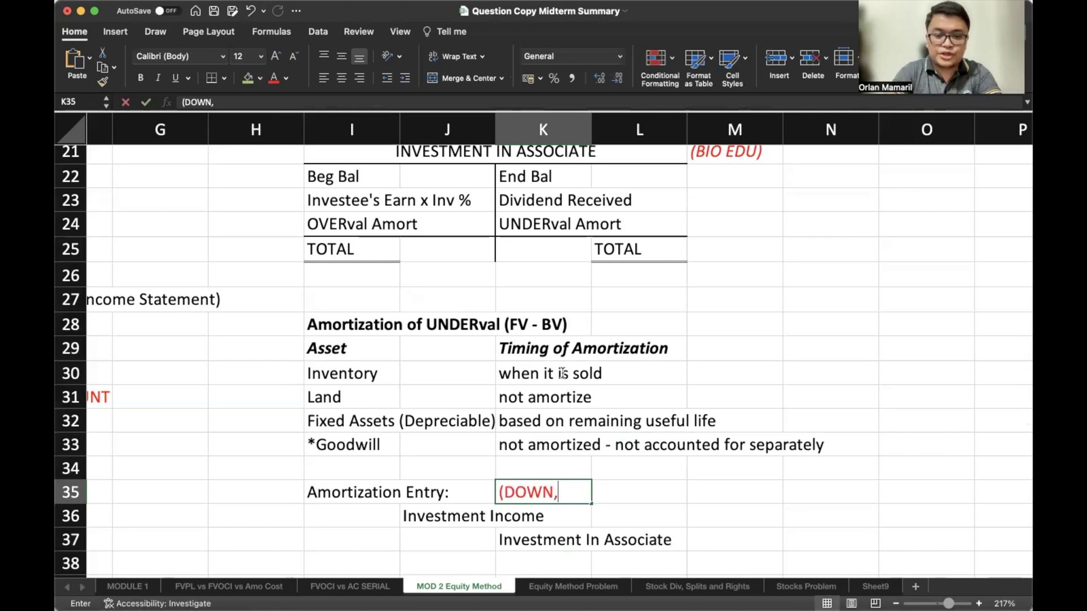
{"action": "type", "text": "DOWN)"}
{"action": "key", "text": "Return"}
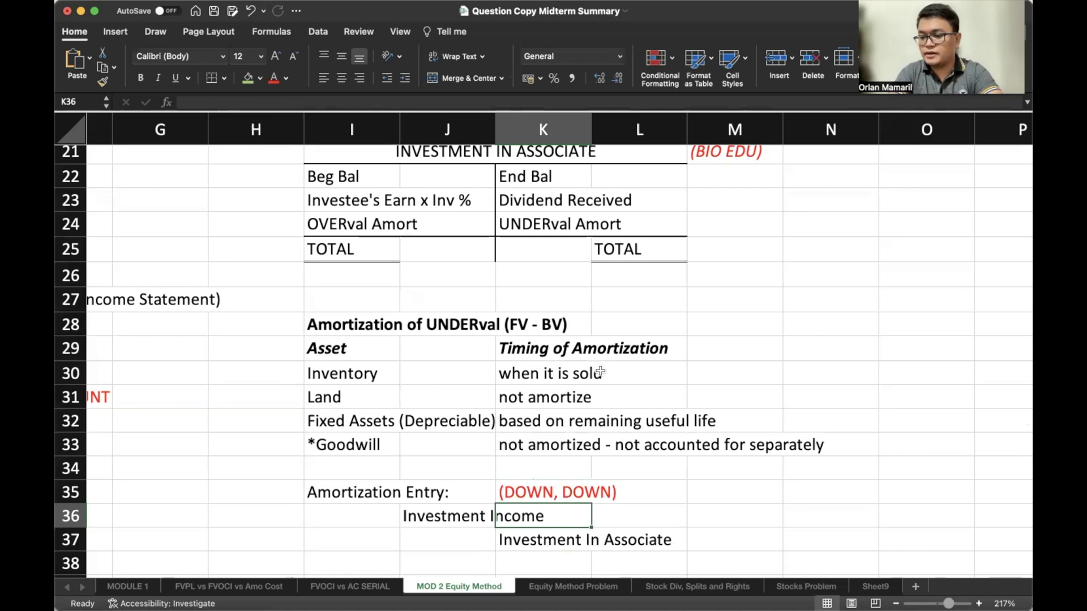
{"action": "scroll", "coordinate": [419, 416], "scroll_direction": "down", "scroll_amount": 3}
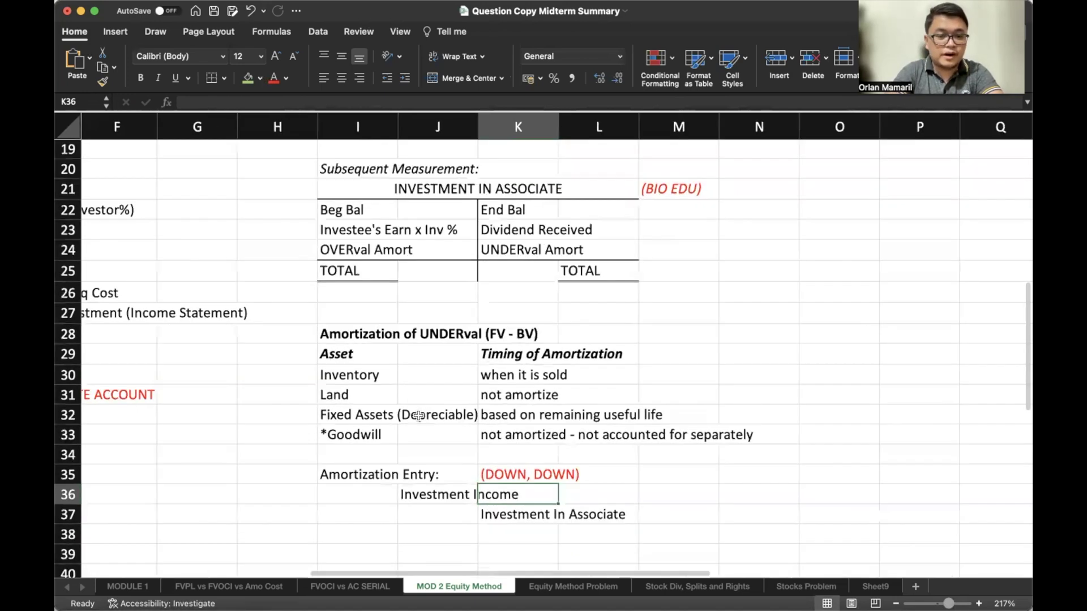
{"action": "scroll", "coordinate": [418, 416], "scroll_direction": "left", "scroll_amount": 10}
{"action": "scroll", "coordinate": [419, 416], "scroll_direction": "down", "scroll_amount": 2}
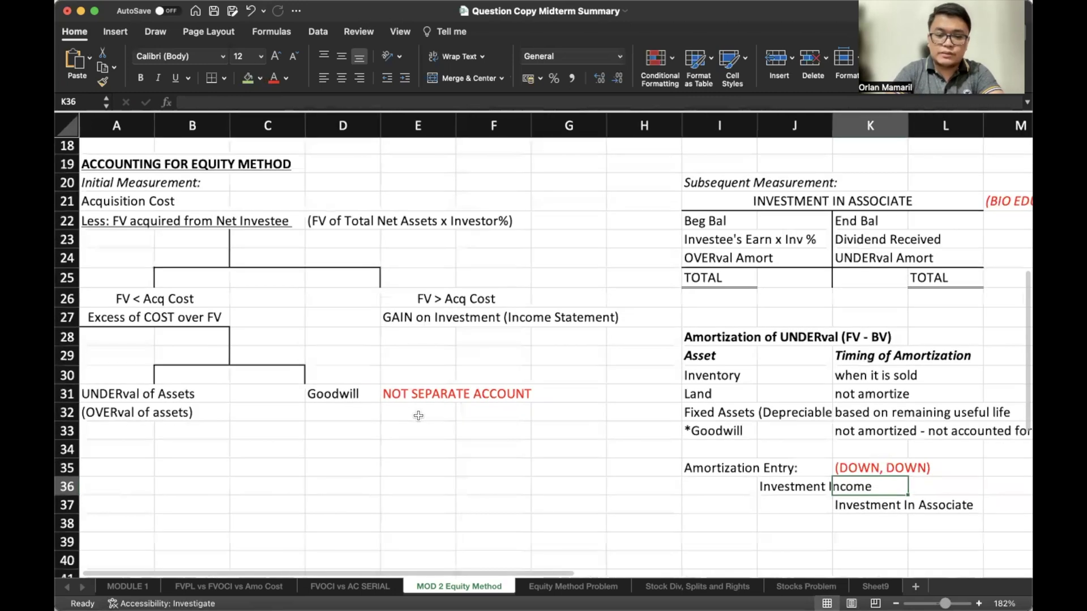
{"action": "scroll", "coordinate": [418, 416], "scroll_direction": "down", "scroll_amount": 1}
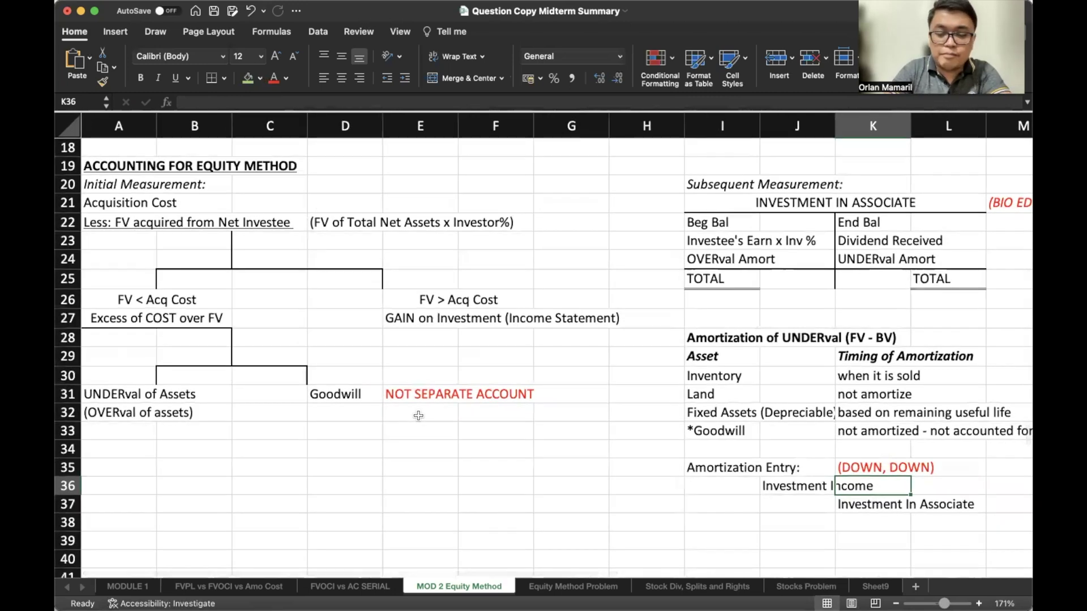